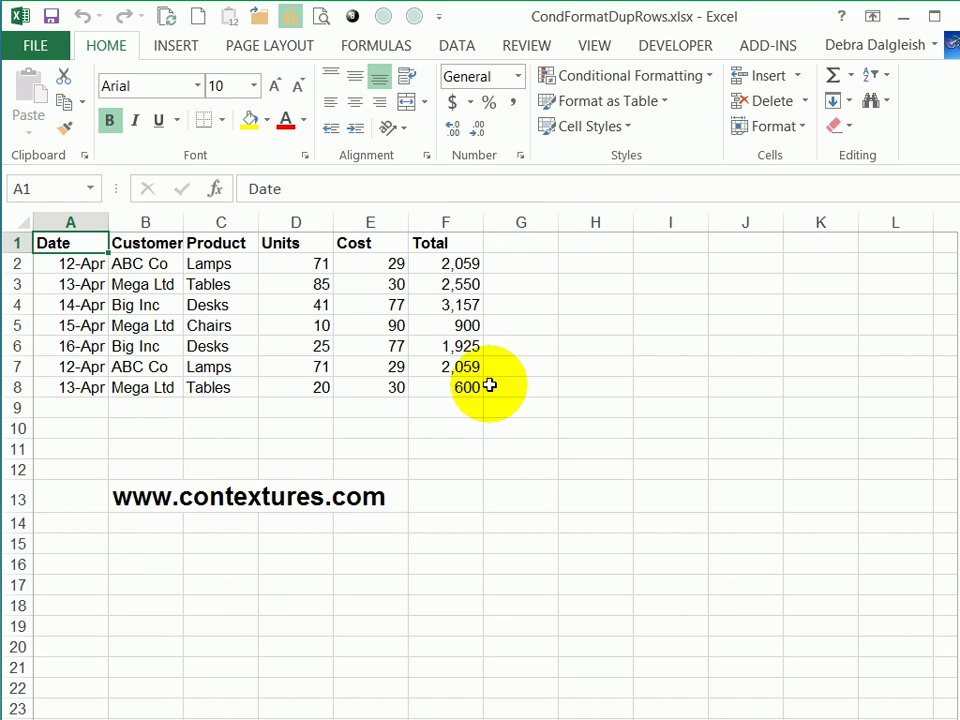
# - Enter the heading AllData in cell G1
pyautogui.click(521, 243)
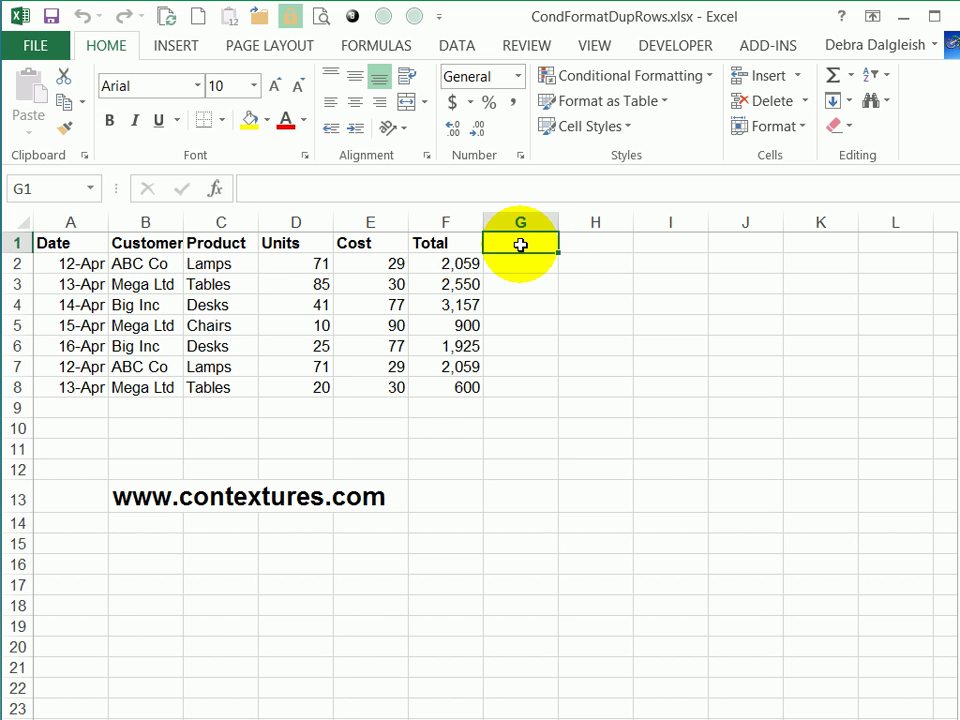
pyautogui.write('AllDa')
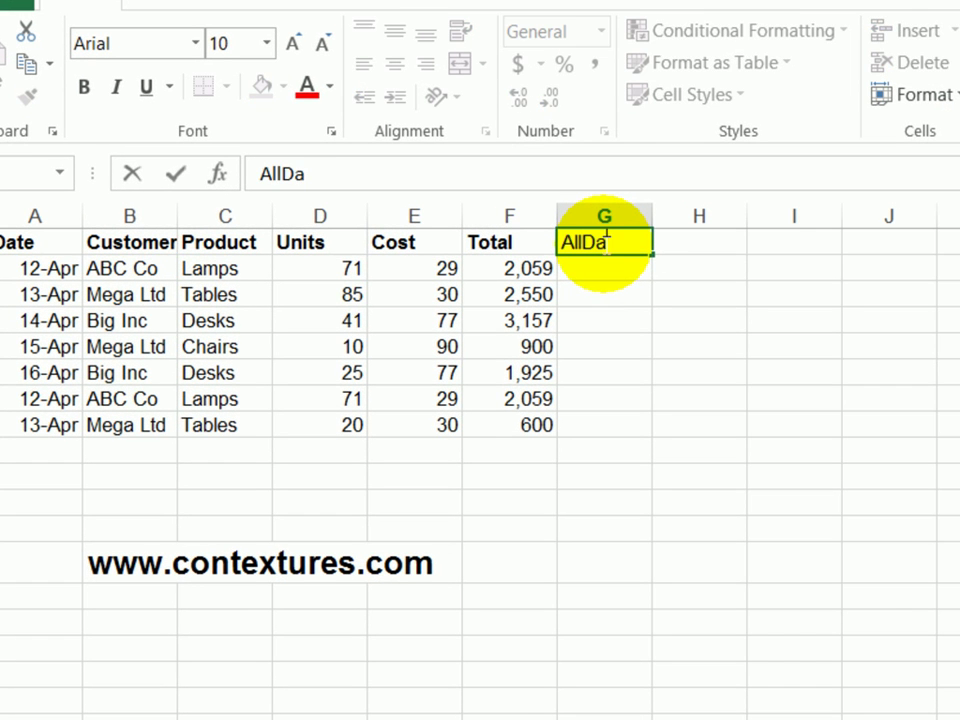
pyautogui.write('ta')
pyautogui.press('Return')
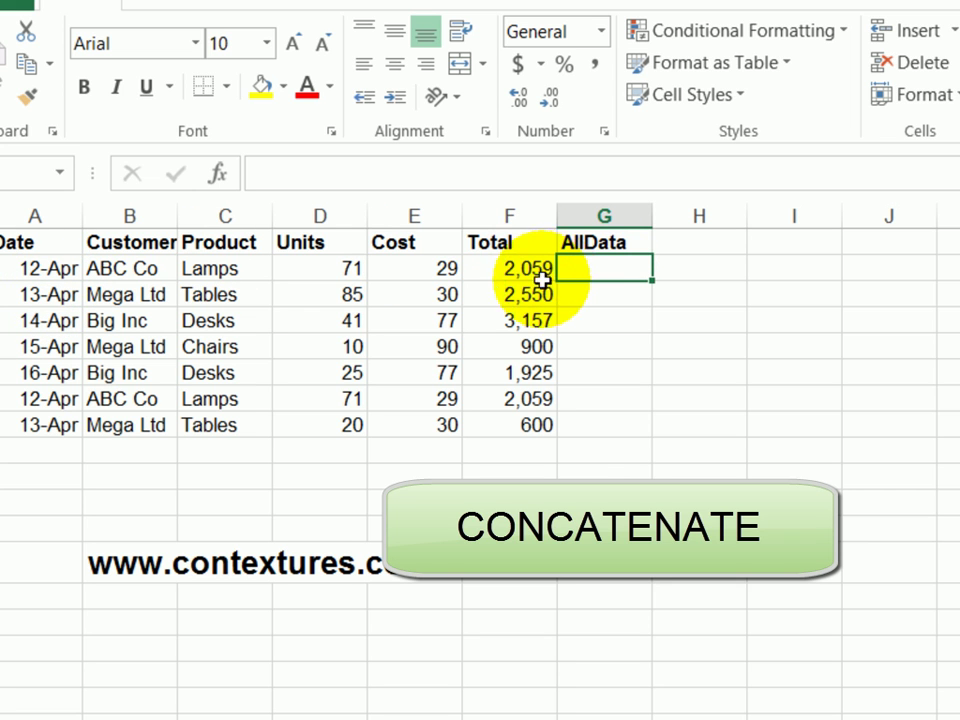
# - Start a CONCATENATE formula in G2 that takes A2, B2 and C2
pyautogui.write('=')
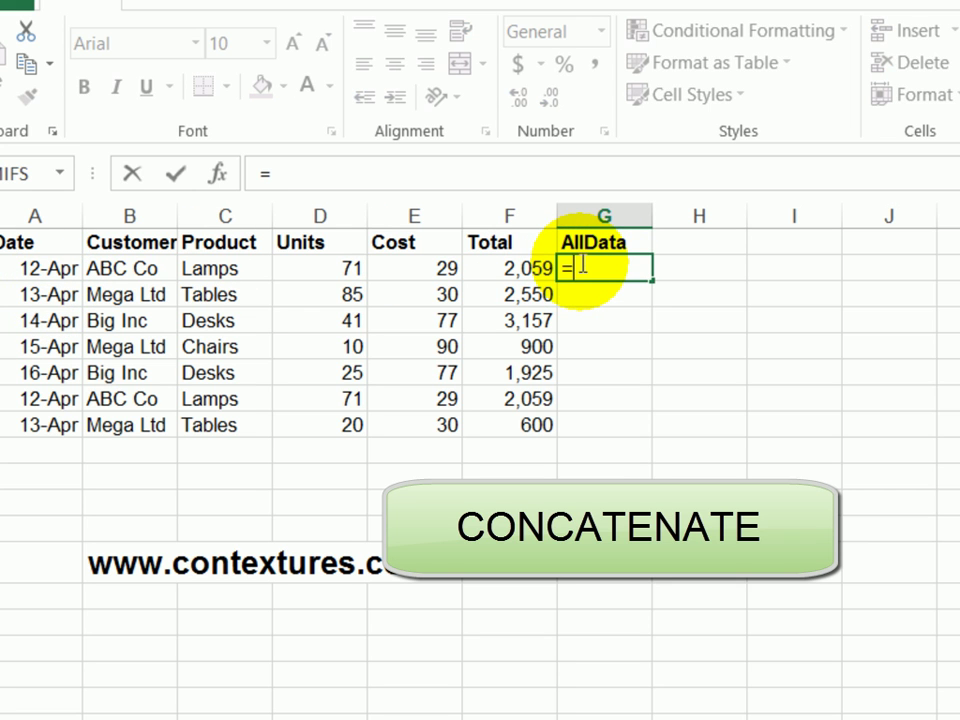
pyautogui.write('conc')
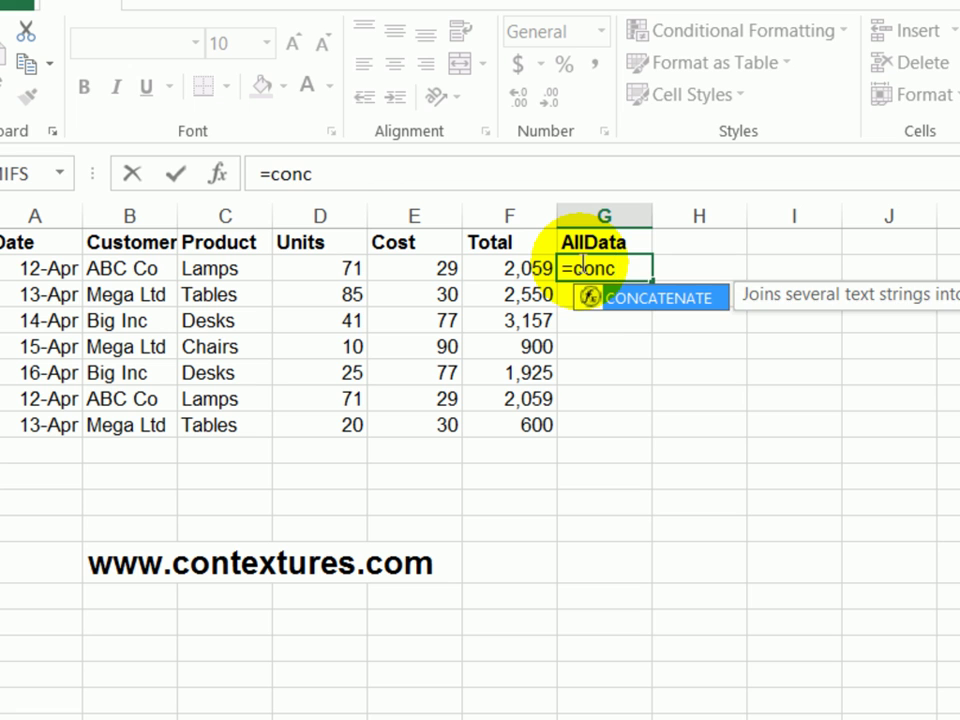
pyautogui.press('Tab')
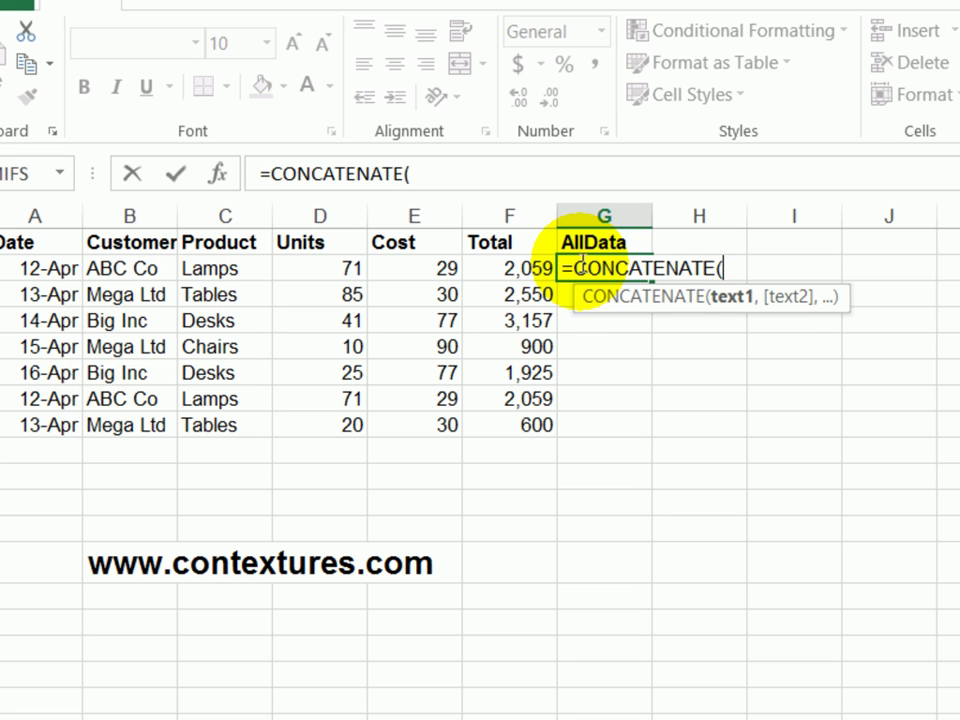
pyautogui.click(36, 269)
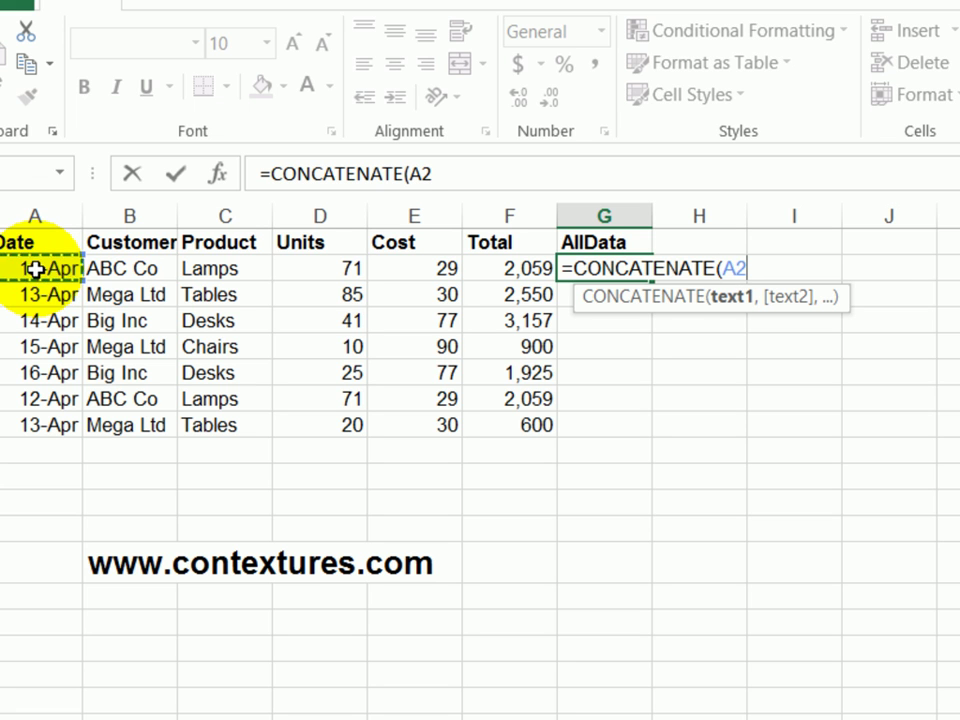
pyautogui.write(',')
pyautogui.click(146, 268)
pyautogui.write(',')
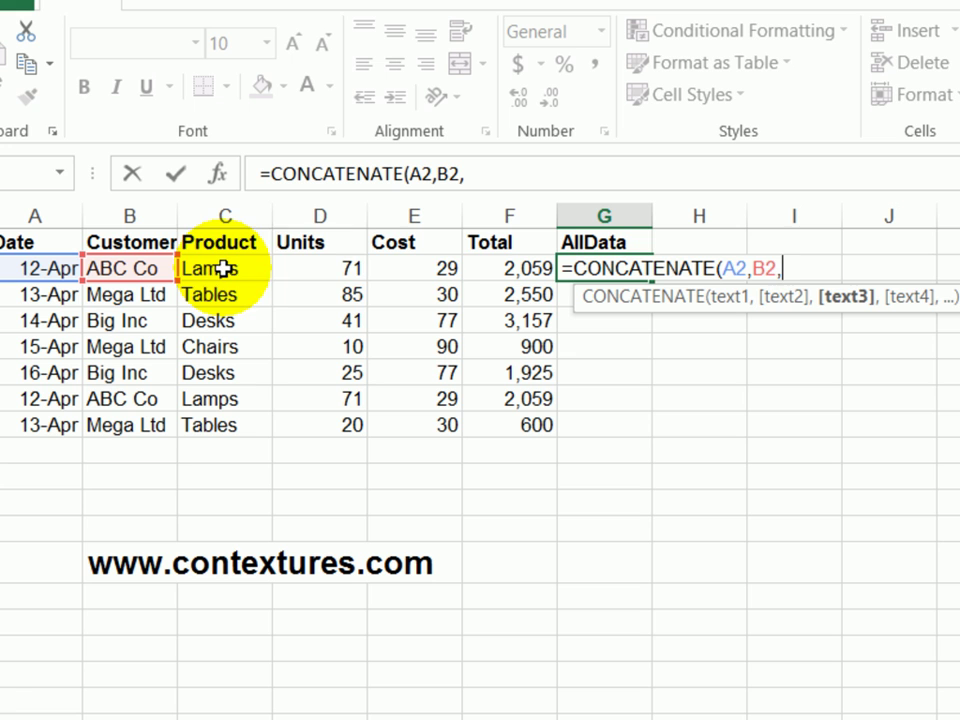
pyautogui.click(232, 268)
pyautogui.write(',')
# - Add D2, E2 and F2 to the CONCATENATE formula and enter it
pyautogui.click(300, 268)
pyautogui.write(',')
pyautogui.click(418, 268)
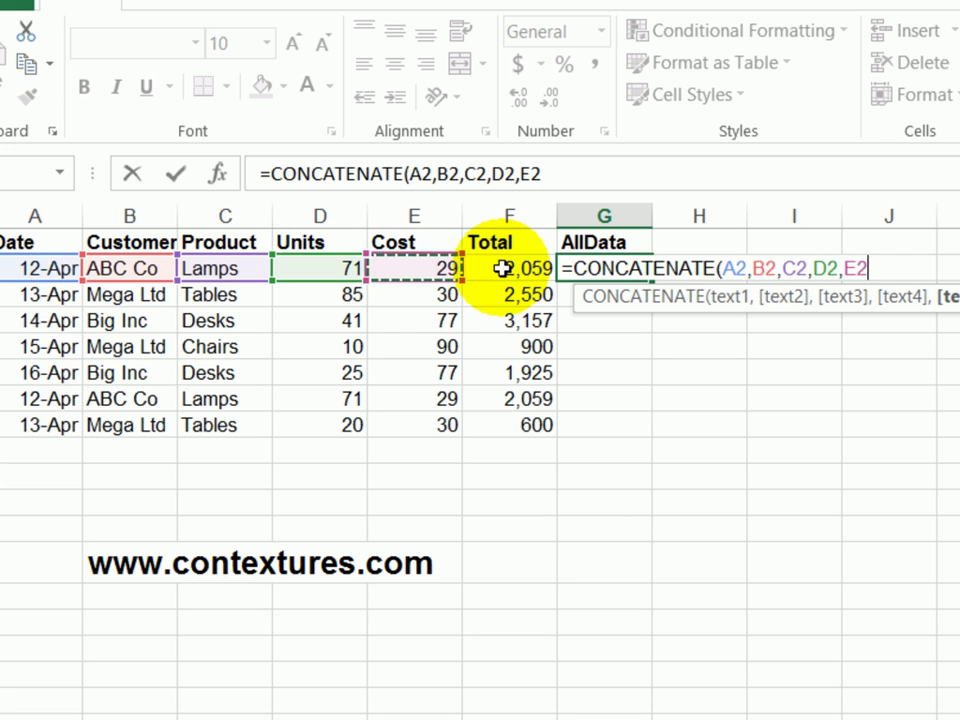
pyautogui.write(',')
pyautogui.click(490, 268)
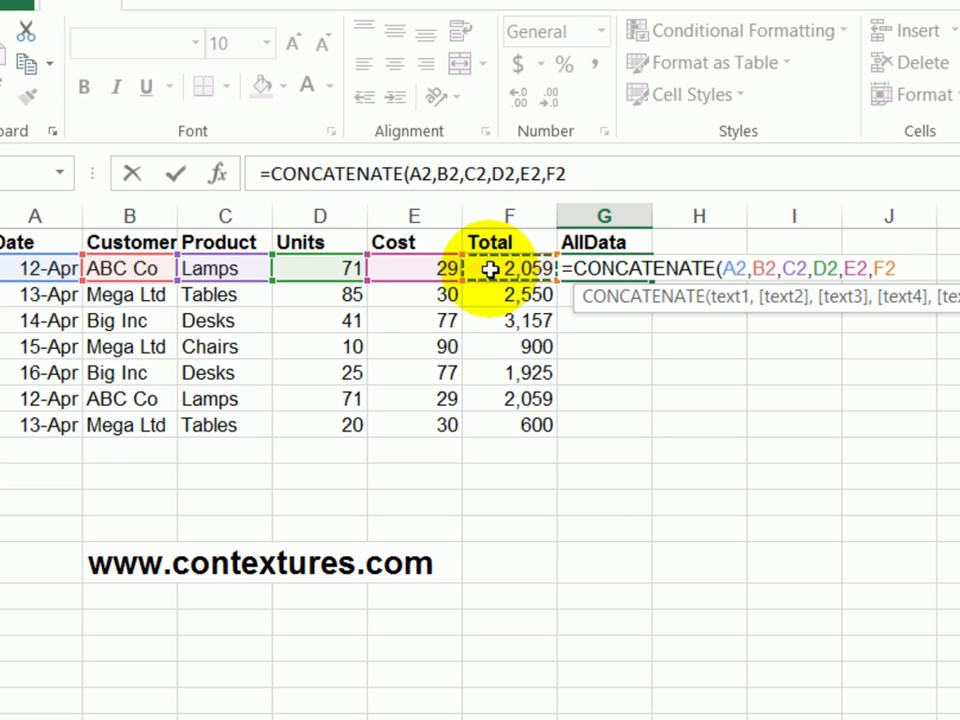
pyautogui.press('Return')
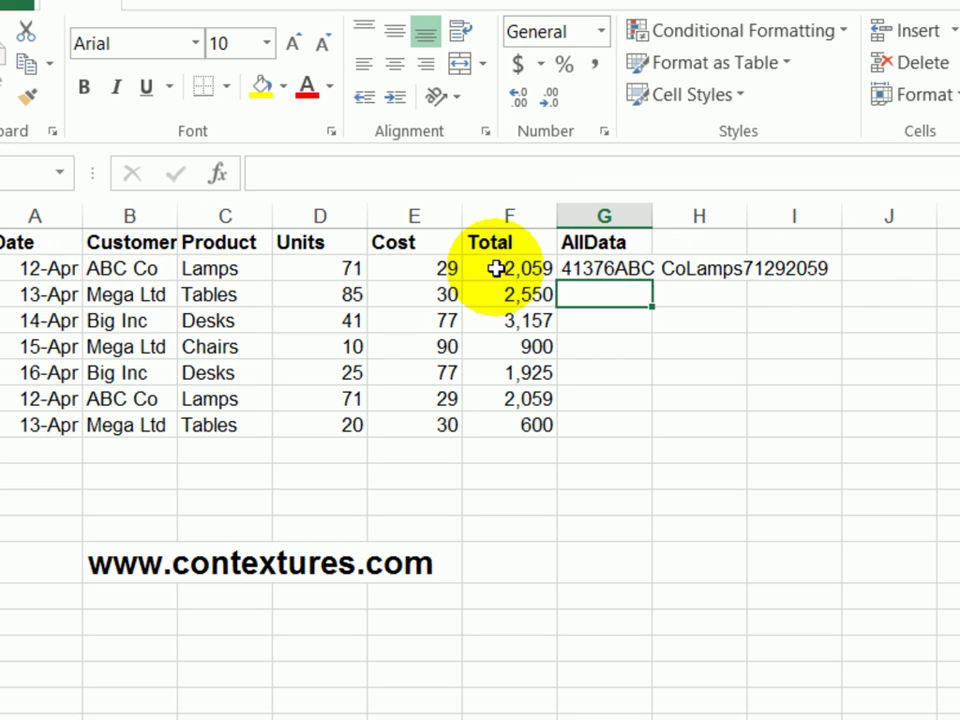
# - Fill the G2 CONCATENATE formula down through G8 using the fill handle
pyautogui.click(648, 276)
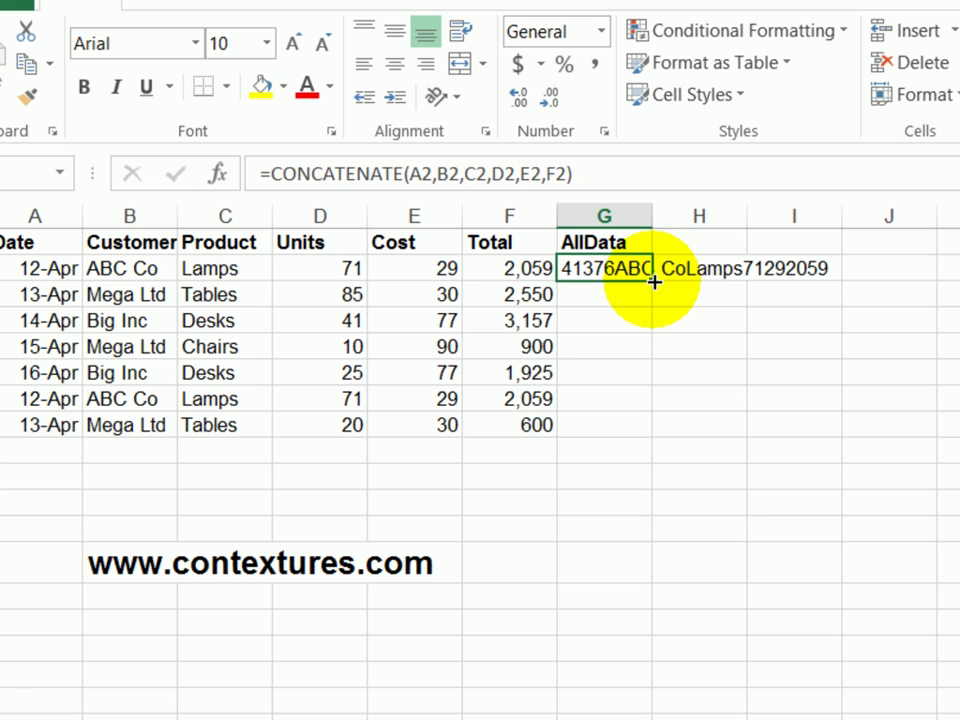
pyautogui.doubleClick(654, 282)
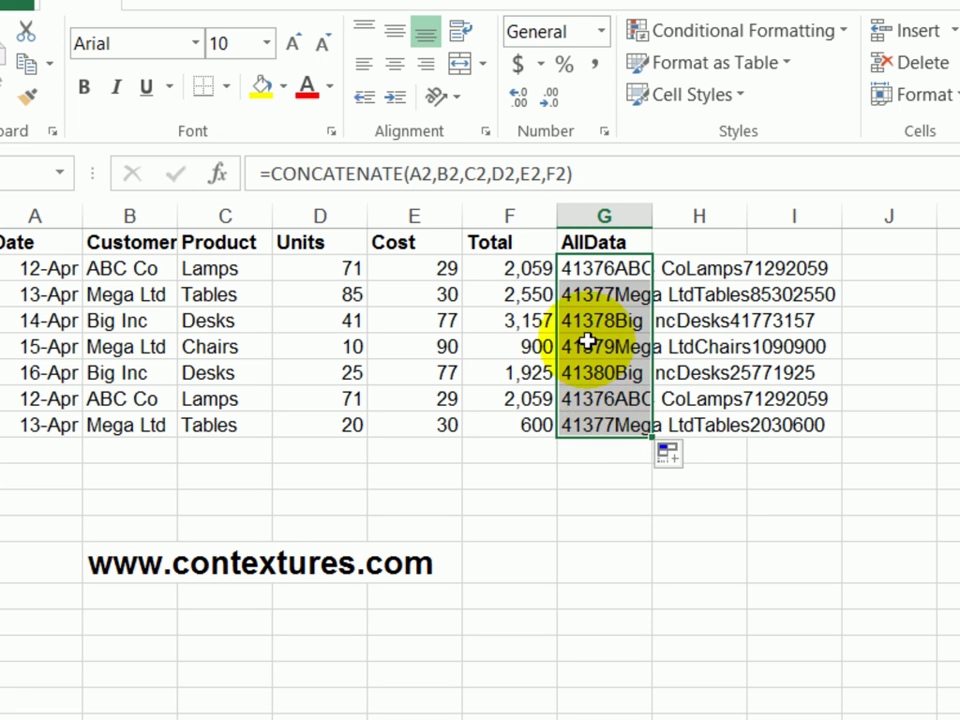
pyautogui.click(616, 280)
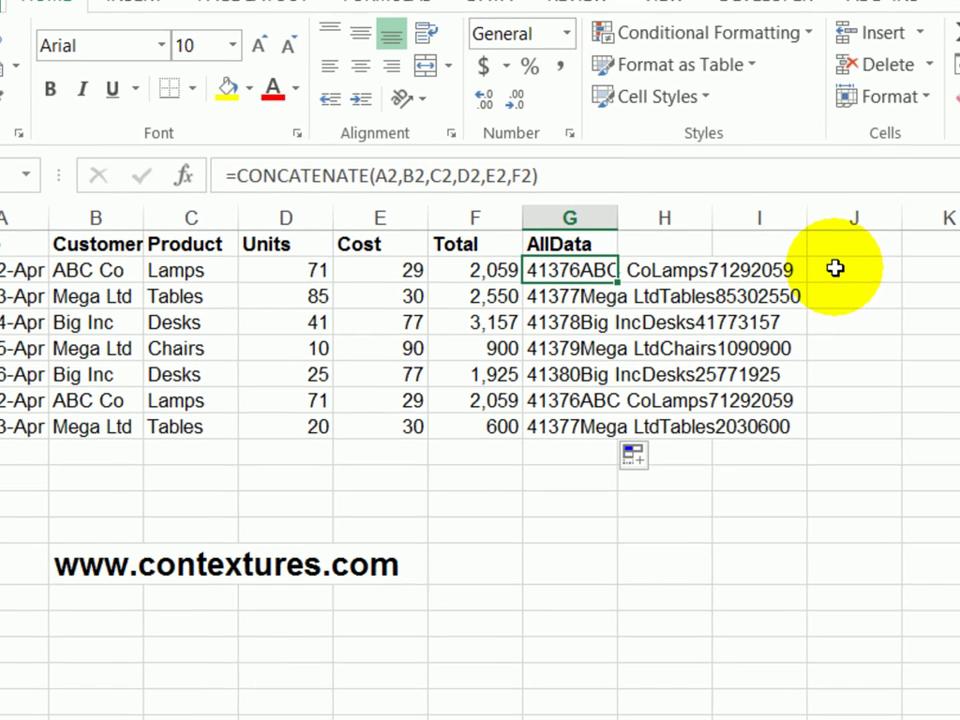
# - Enter =COUNTIF($G$2:$G$8,G2) in test cell J2
pyautogui.click(869, 269)
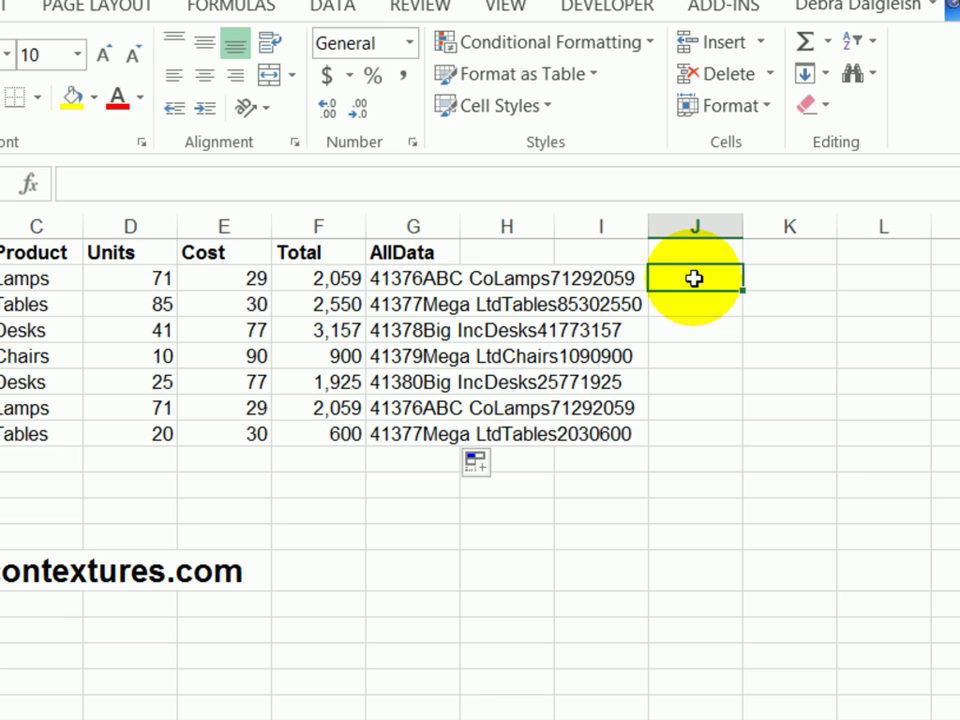
pyautogui.write('=')
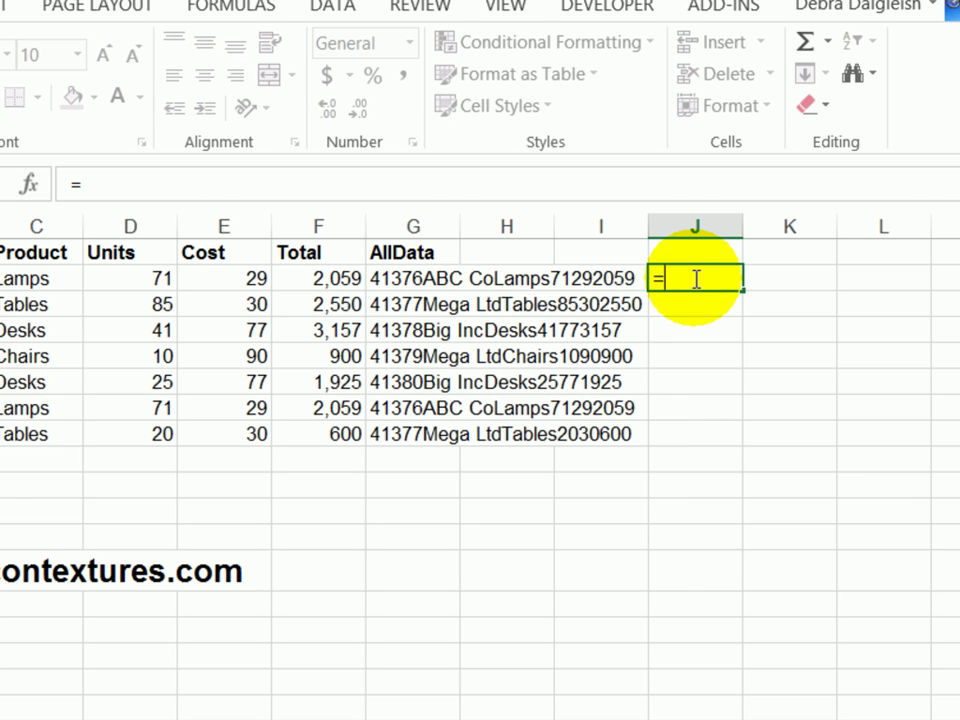
pyautogui.write('countif')
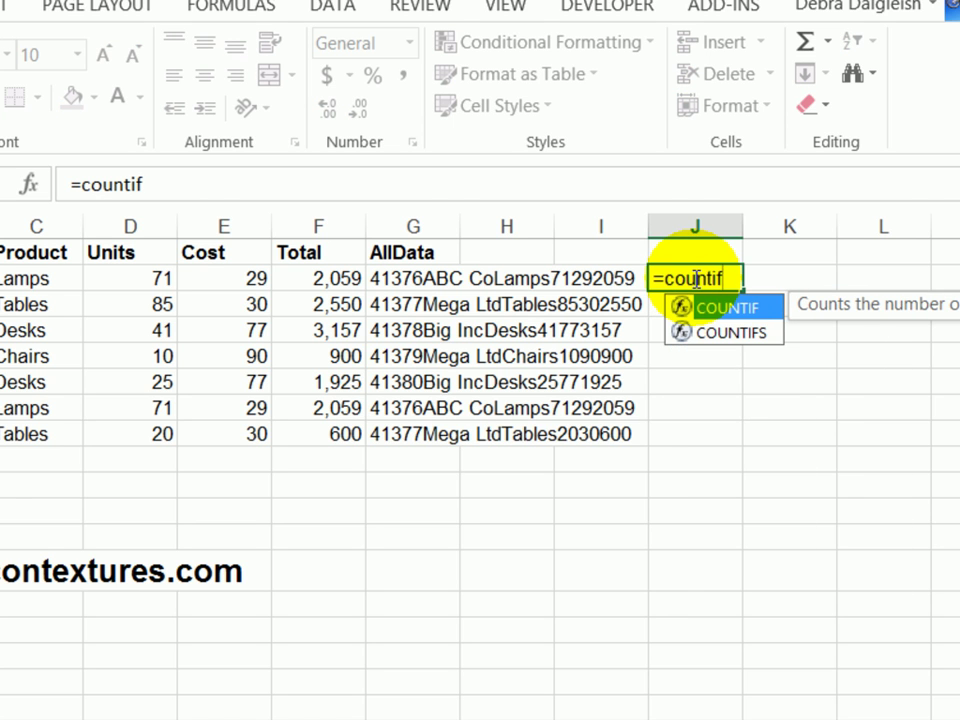
pyautogui.write('(')
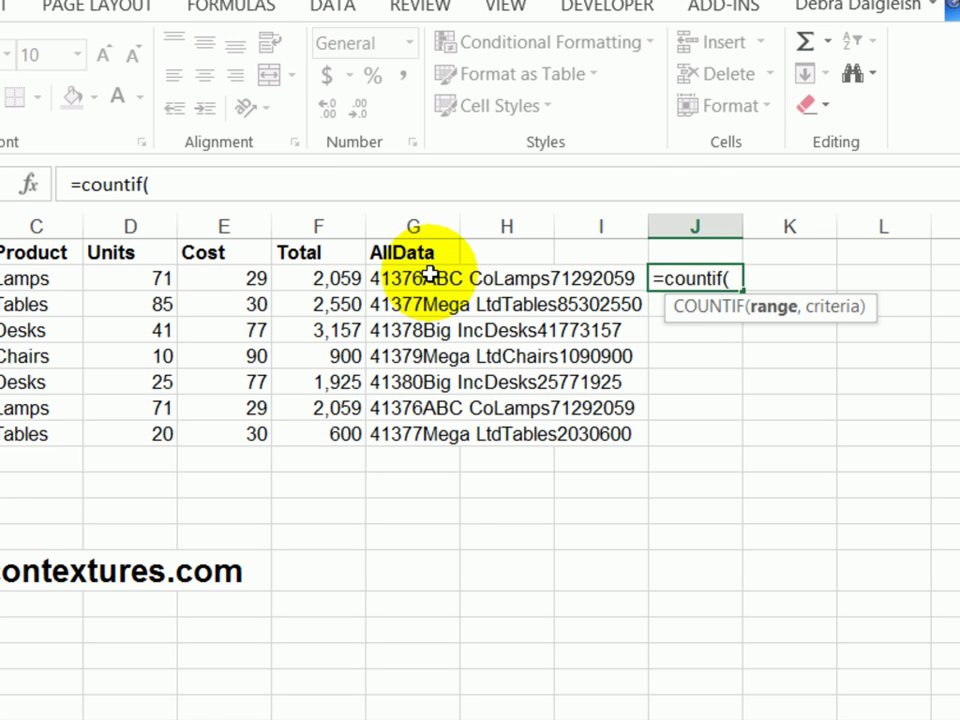
pyautogui.moveTo(429, 275); pyautogui.dragTo(426, 432)
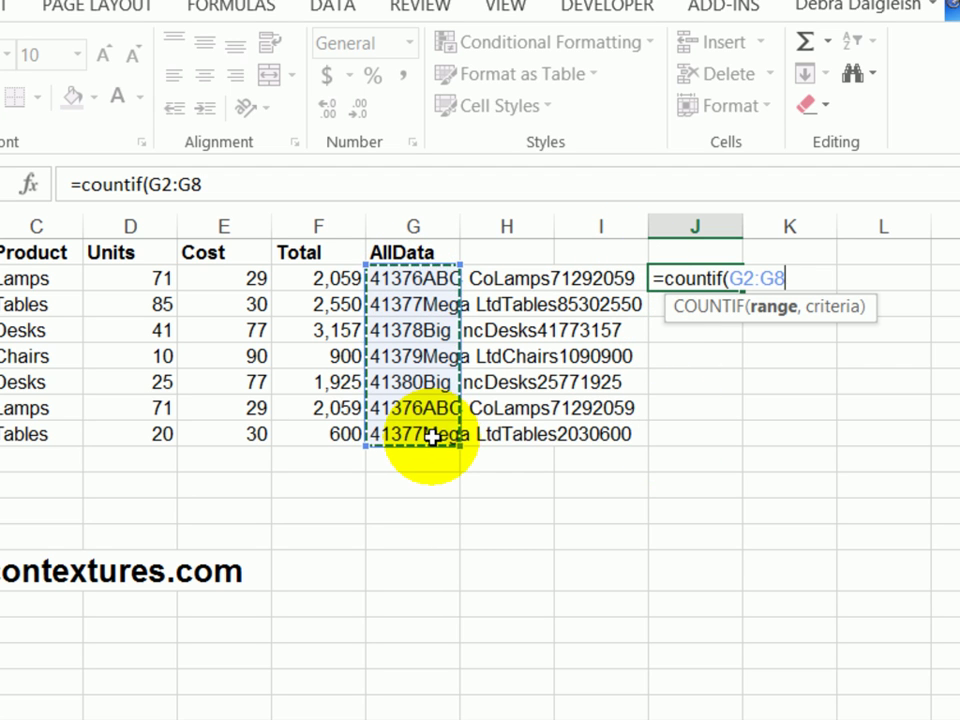
pyautogui.click(164, 184)
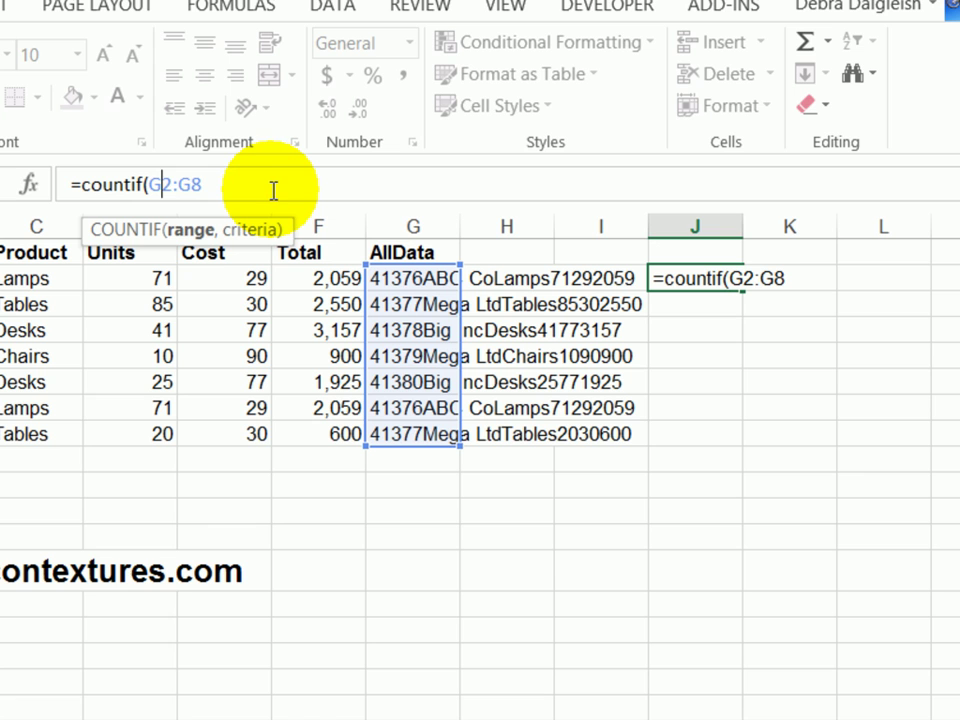
pyautogui.press('F4')
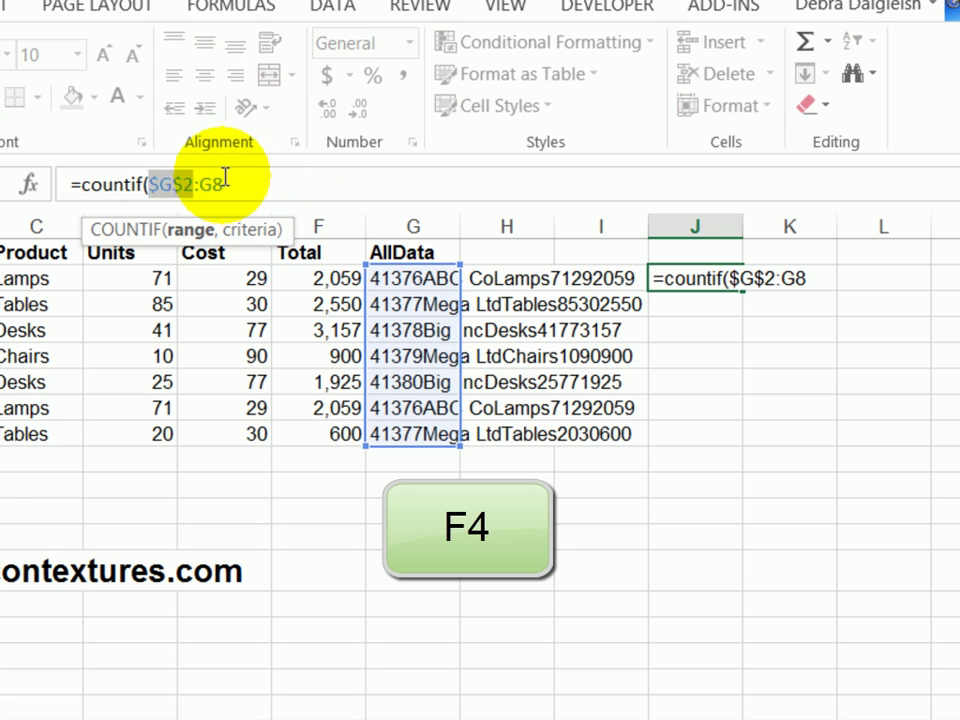
pyautogui.press('F4')
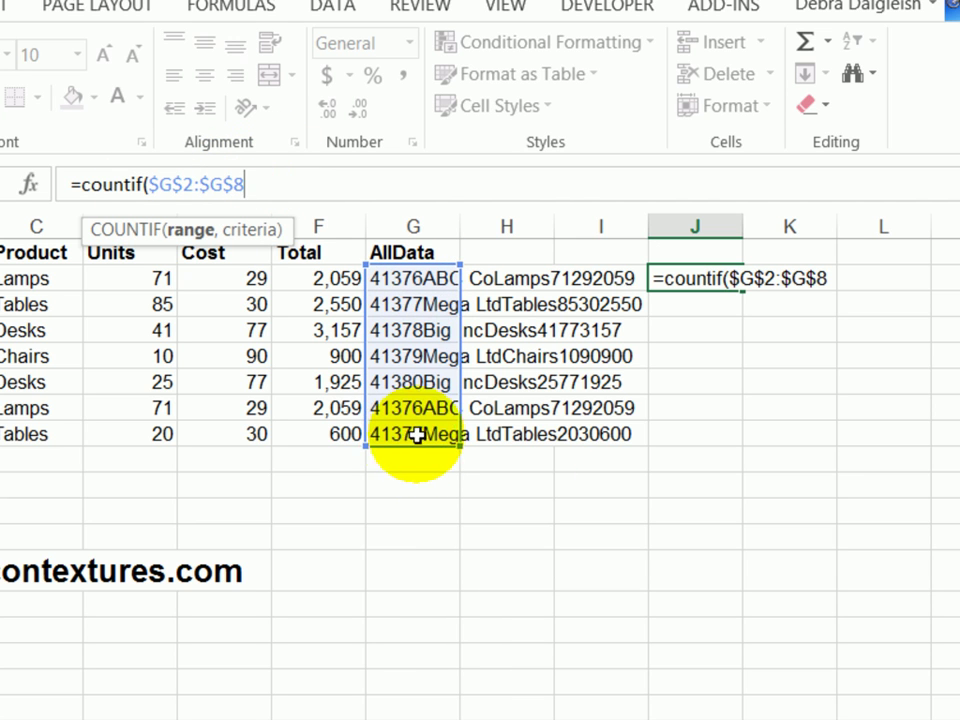
pyautogui.write(',')
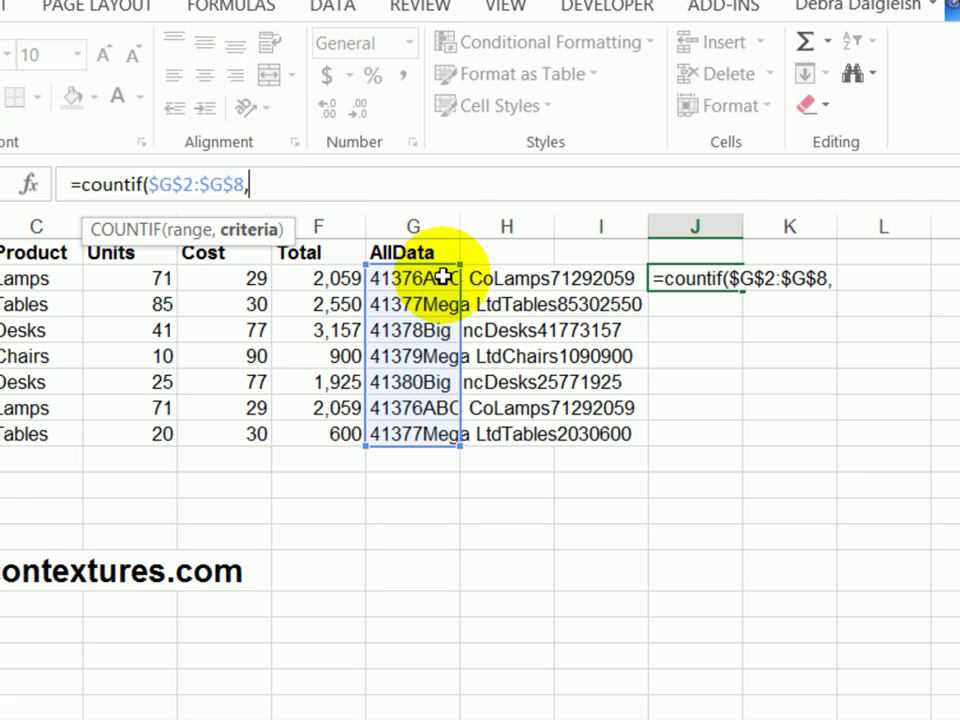
pyautogui.click(410, 279)
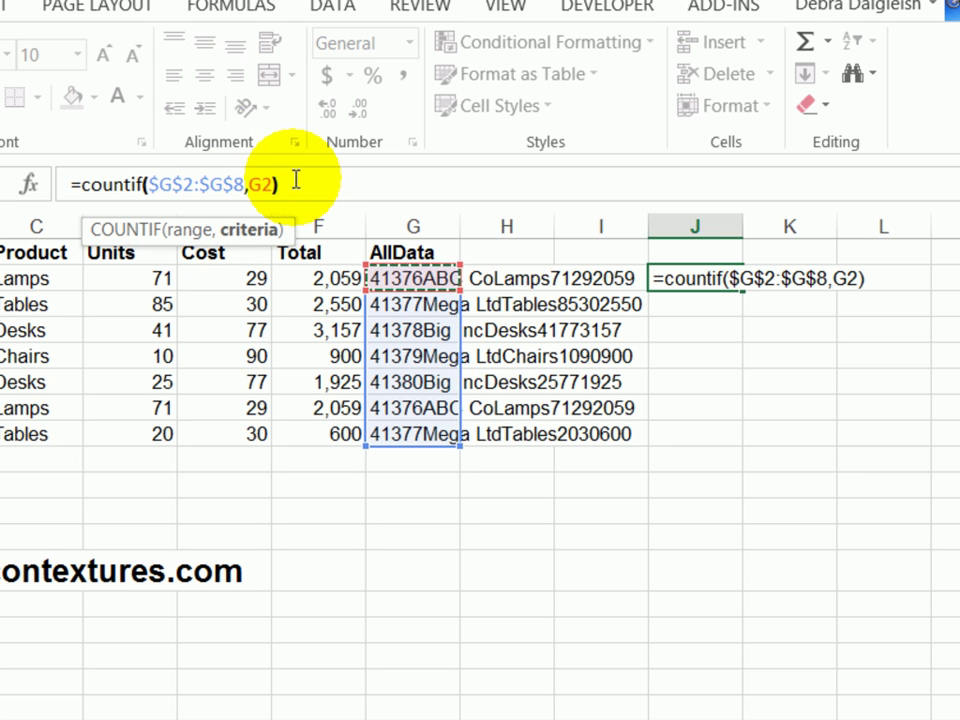
pyautogui.click(296, 180)
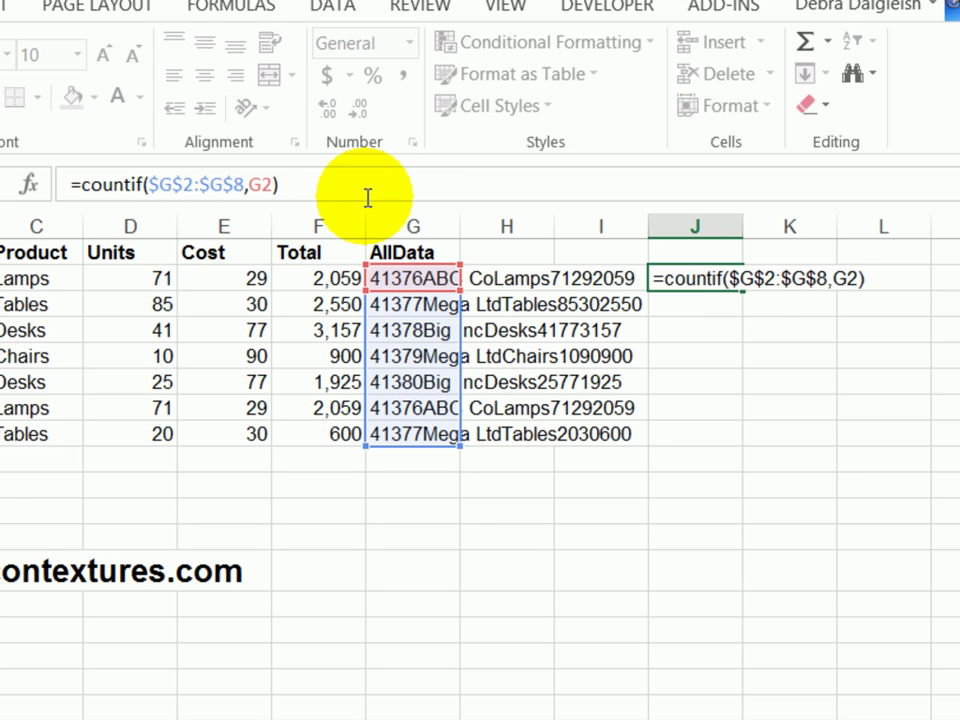
pyautogui.press('Return')
# - Fill the COUNTIF formula down to J8 and compare the formulas in rows 2, 3 and 7
pyautogui.click(707, 280)
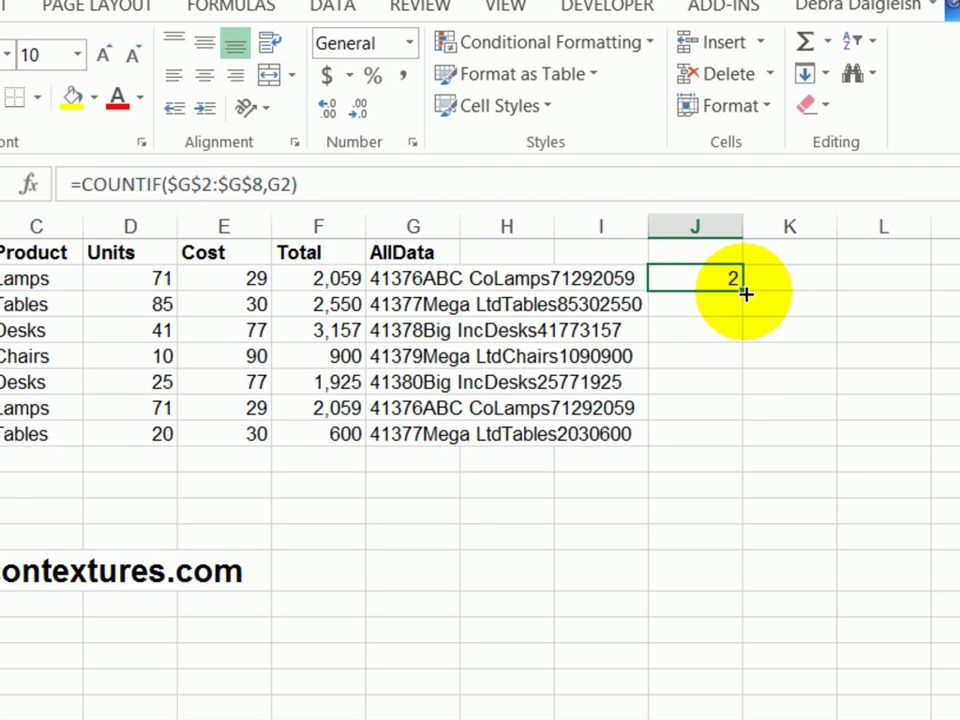
pyautogui.moveTo(746, 290); pyautogui.dragTo(746, 444)
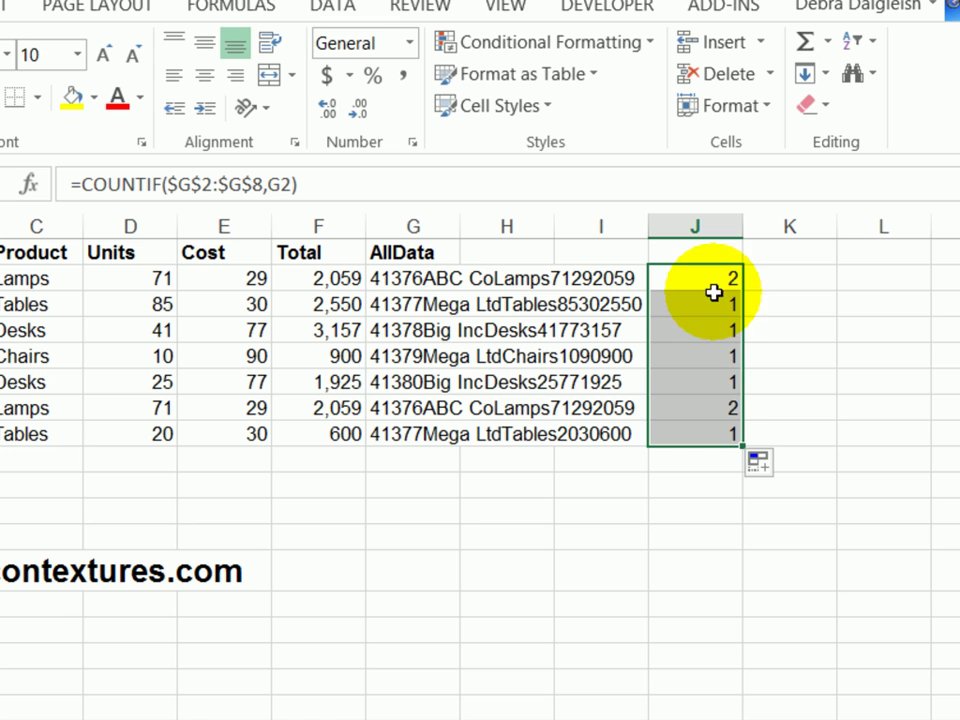
pyautogui.click(673, 408)
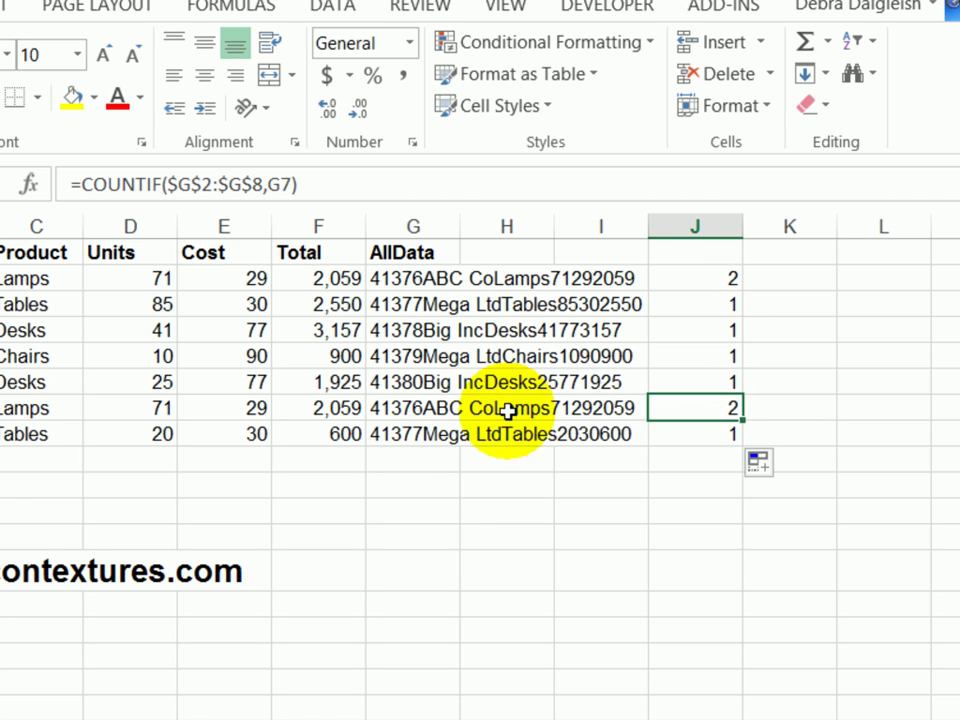
pyautogui.click(697, 278)
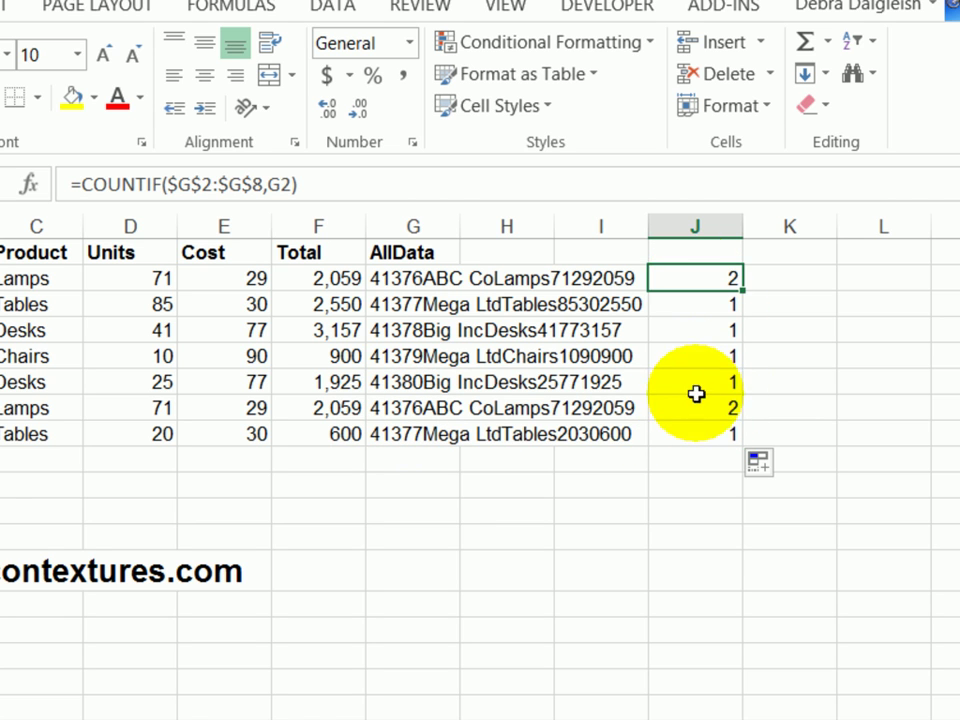
pyautogui.click(693, 410)
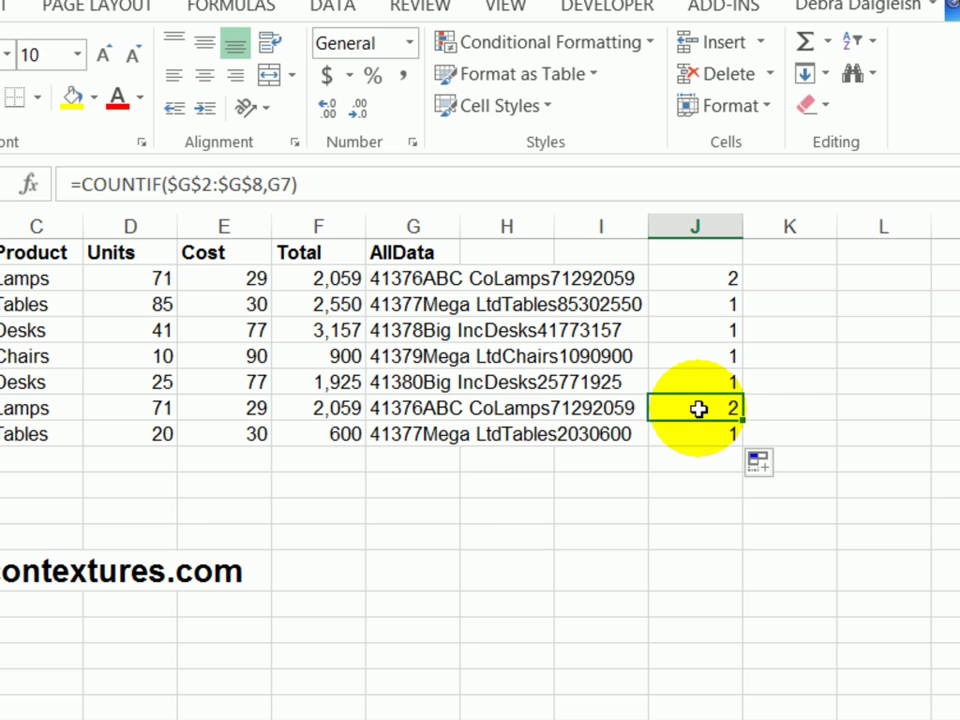
pyautogui.click(687, 278)
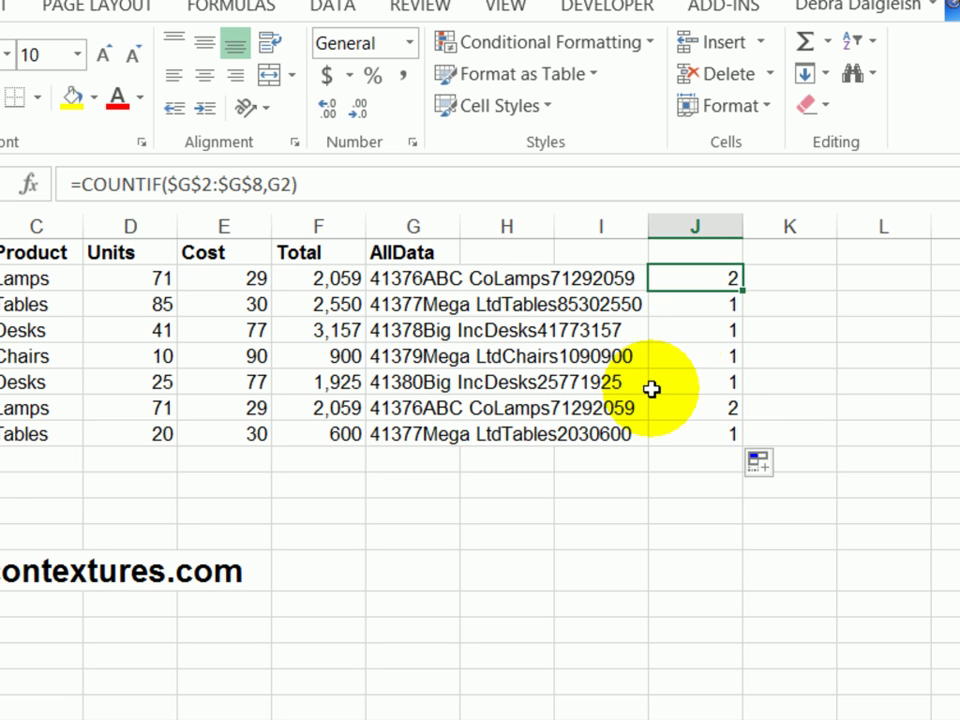
pyautogui.click(682, 305)
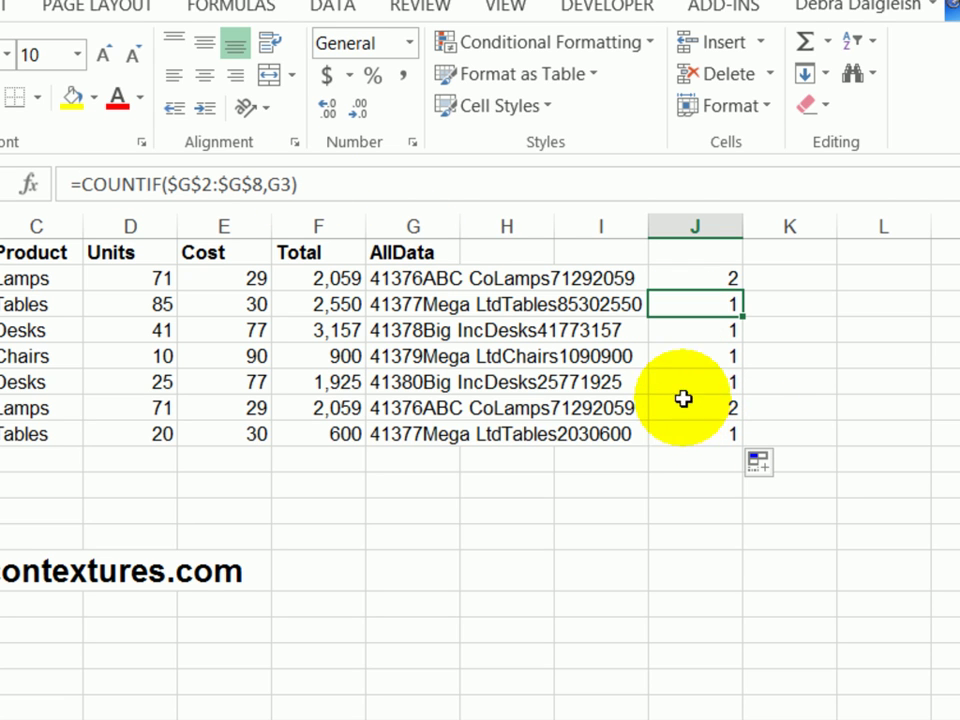
pyautogui.click(683, 279)
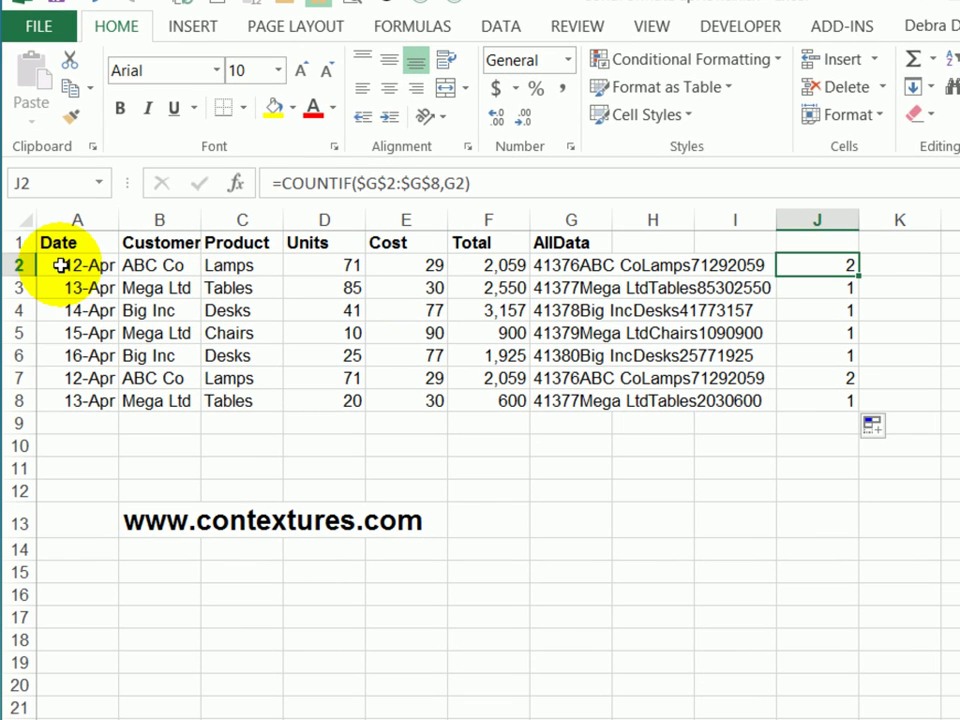
# - Select the sales data A2:F8 and bring up the Conditional Formatting menu
pyautogui.moveTo(64, 268); pyautogui.dragTo(483, 400)
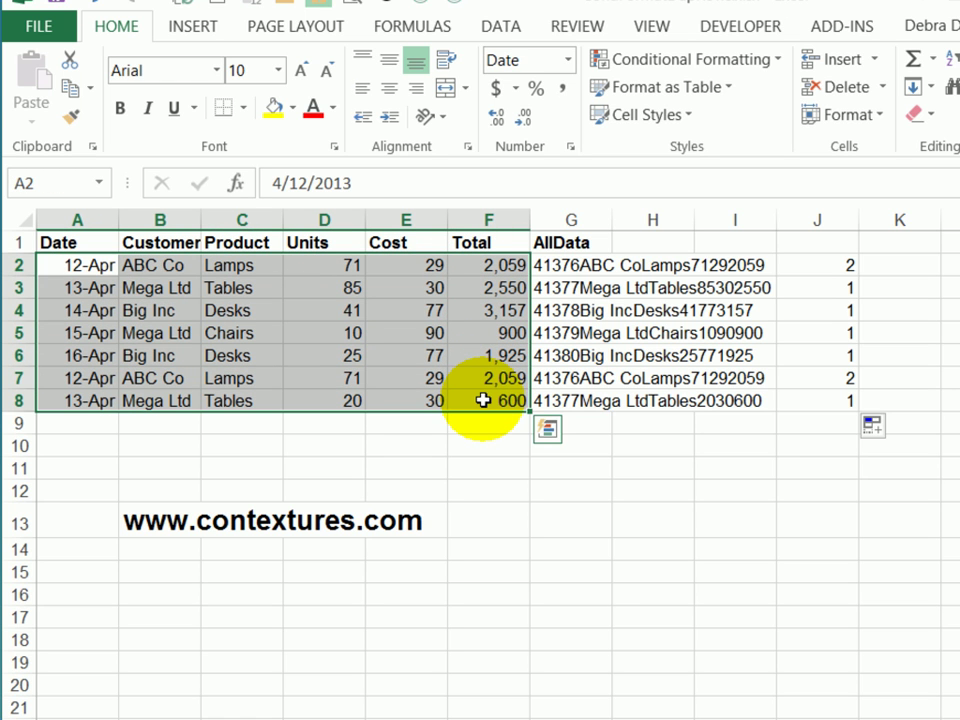
pyautogui.click(660, 64)
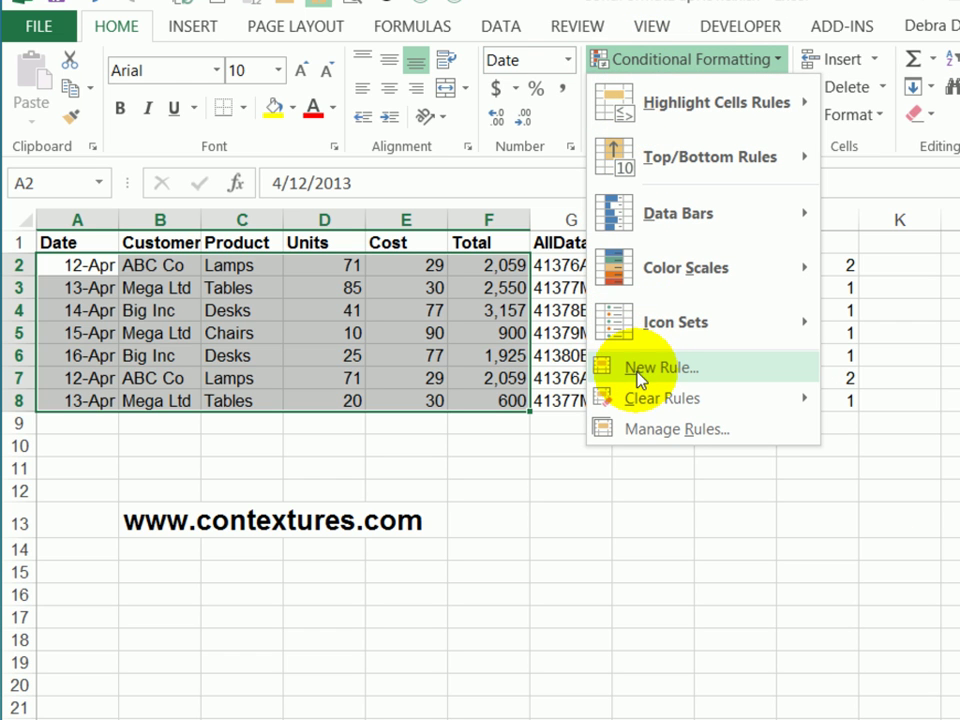
# - Create a New Rule of type 'Use a formula to determine which cells to format'
pyautogui.click(650, 368)
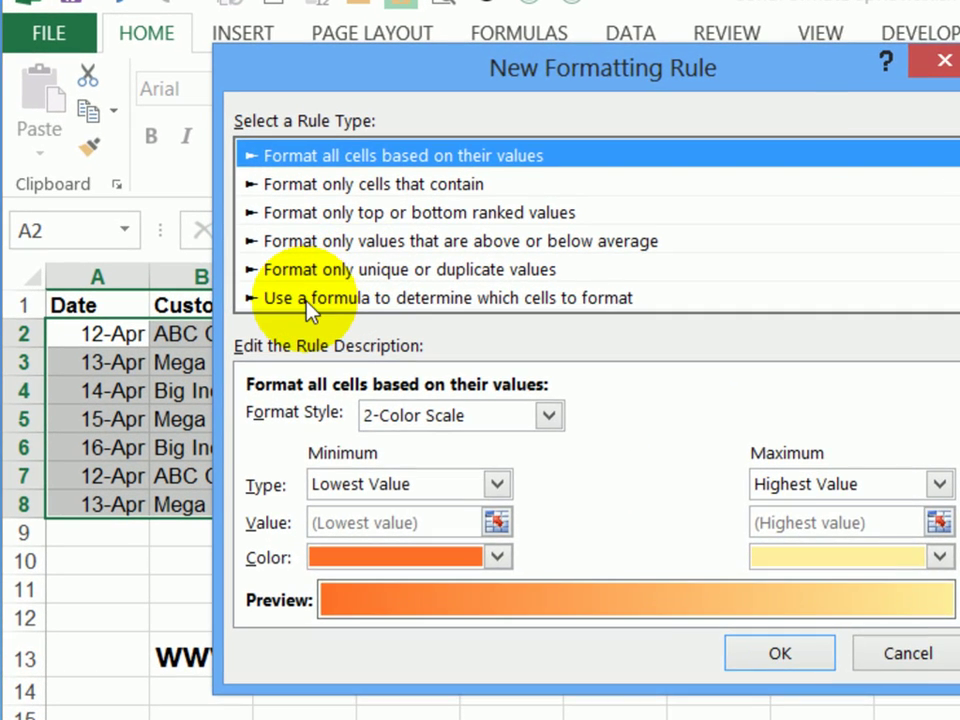
pyautogui.click(310, 302)
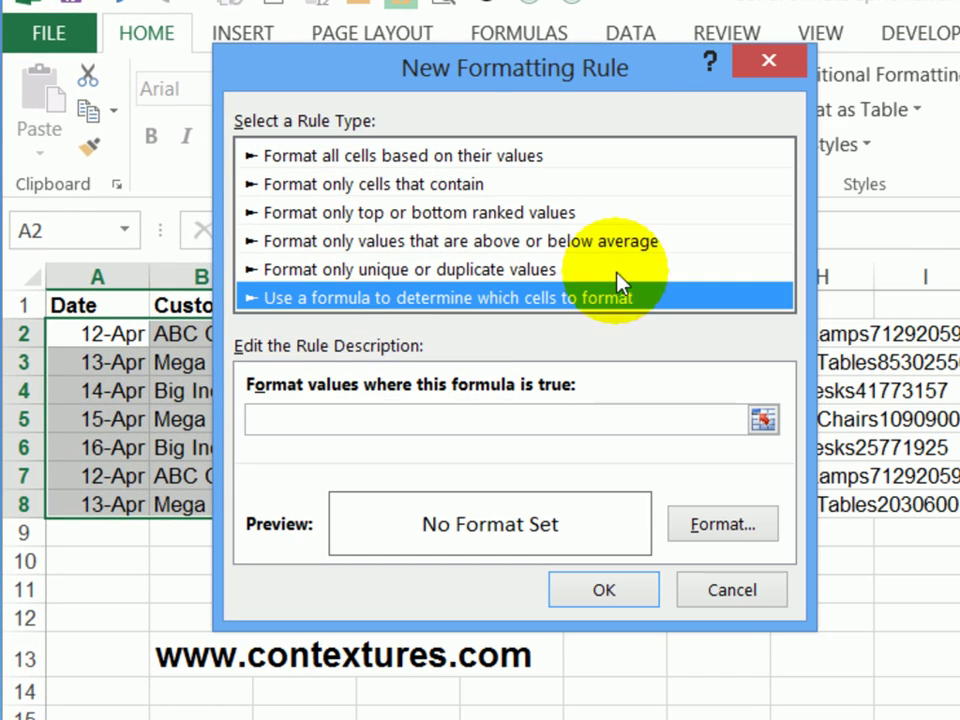
pyautogui.moveTo(500, 78); pyautogui.dragTo(642, 56)
pyautogui.click(565, 398)
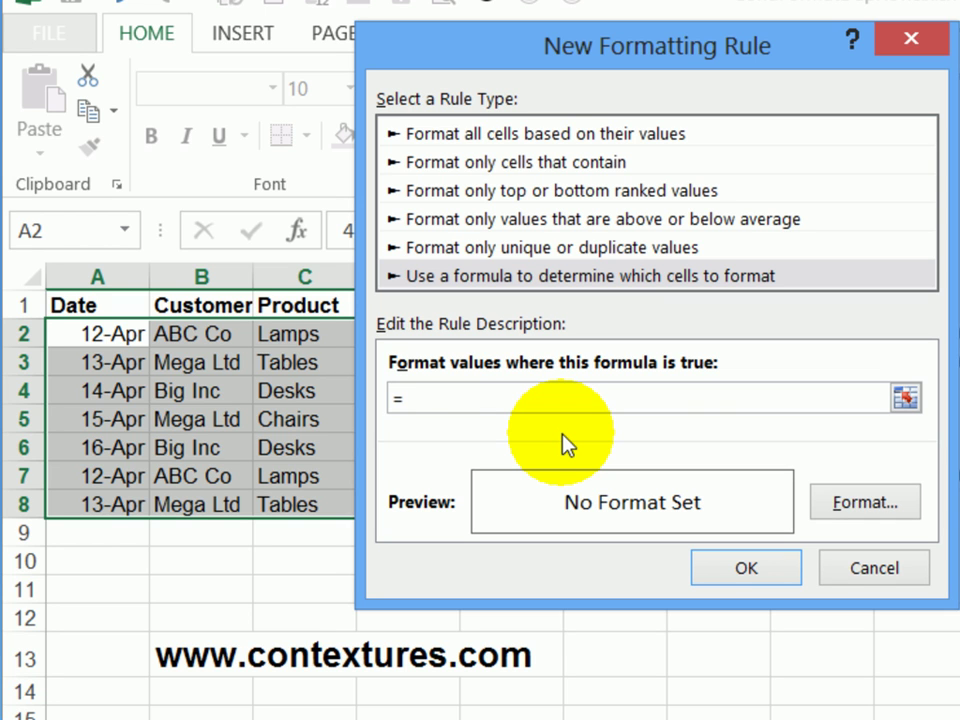
# - Enter the rule formula =countif($G$2:$G$8,$G2)>1, keeping G2's row relative
pyautogui.write('countif(')
pyautogui.moveTo(615, 50); pyautogui.dragTo(304, 77)
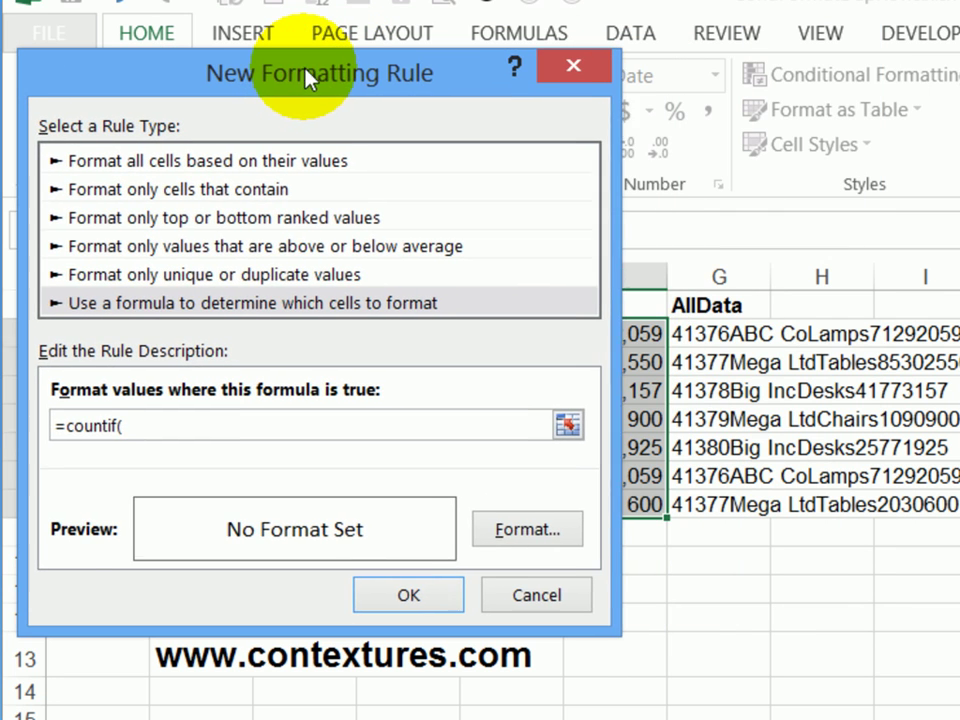
pyautogui.moveTo(700, 334); pyautogui.dragTo(717, 504)
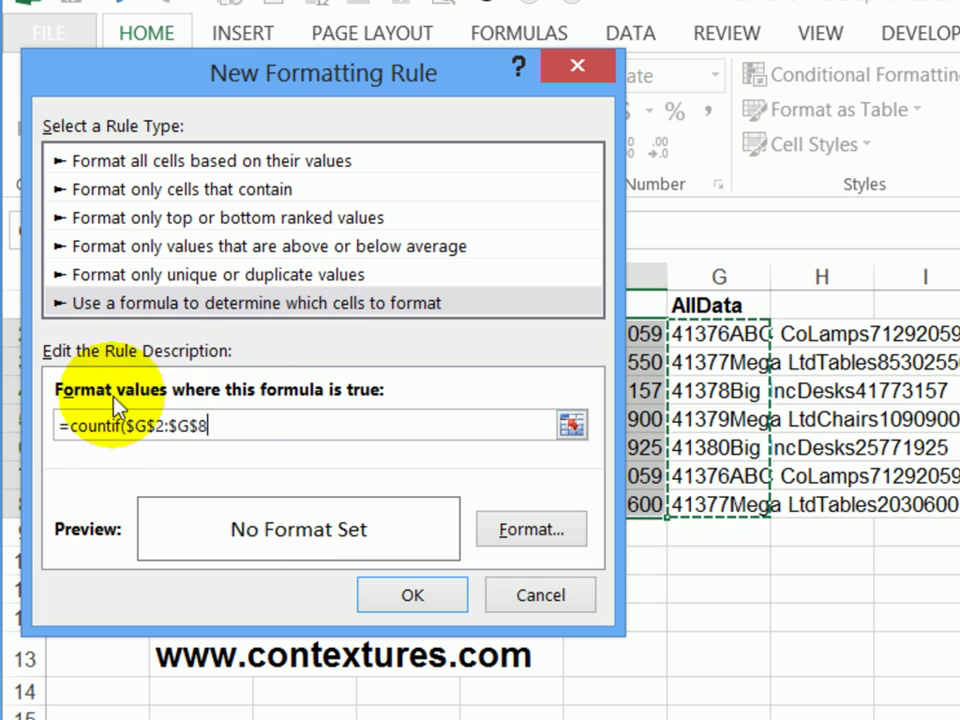
pyautogui.click(229, 428)
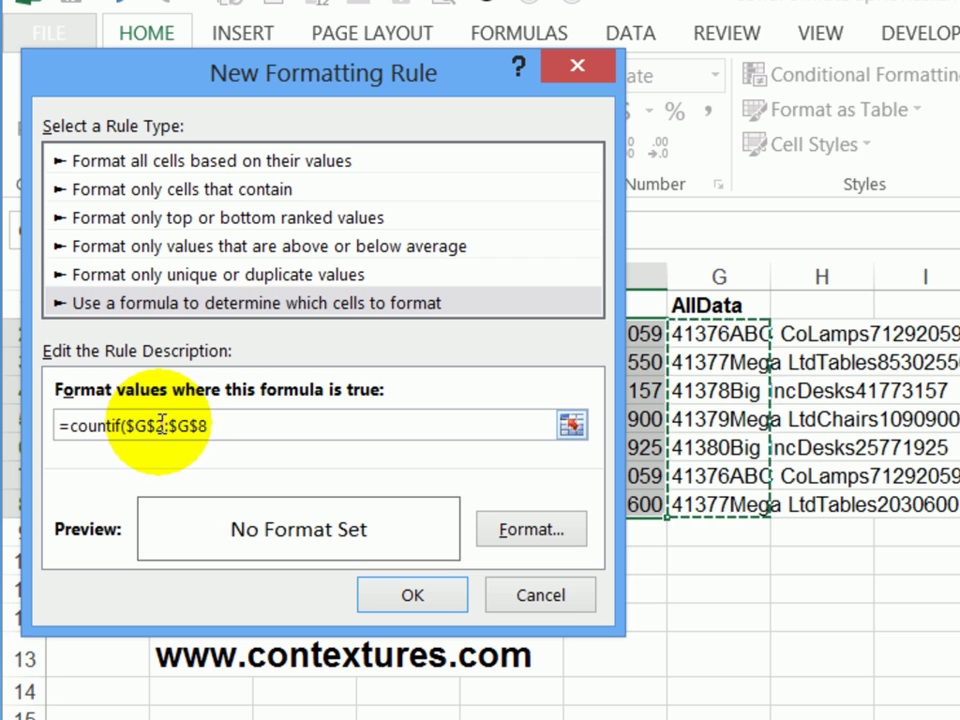
pyautogui.write(',')
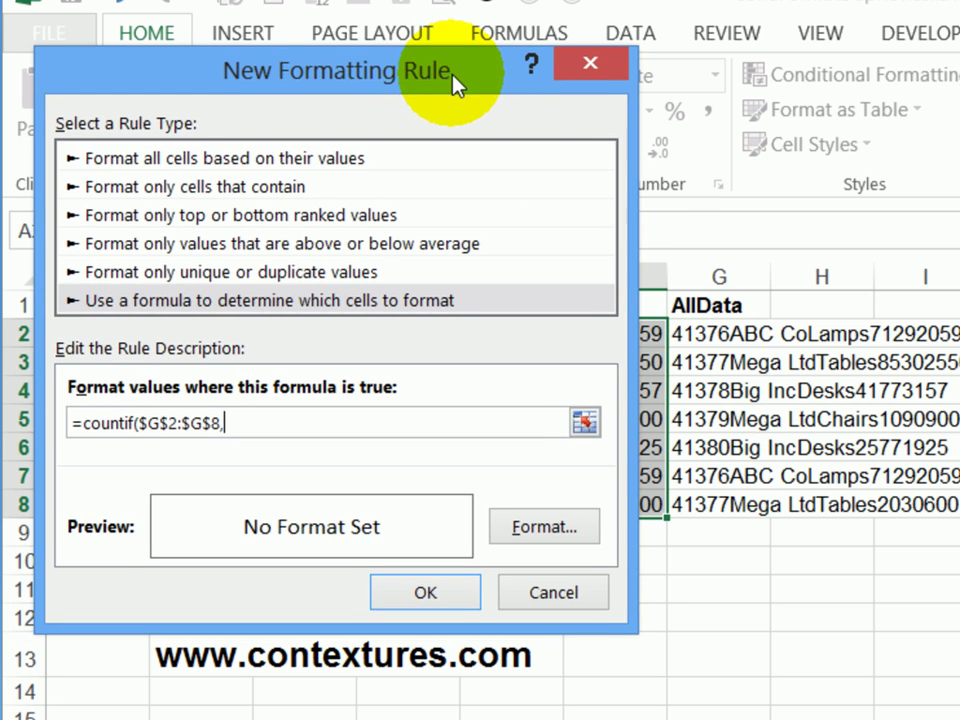
pyautogui.click(720, 332)
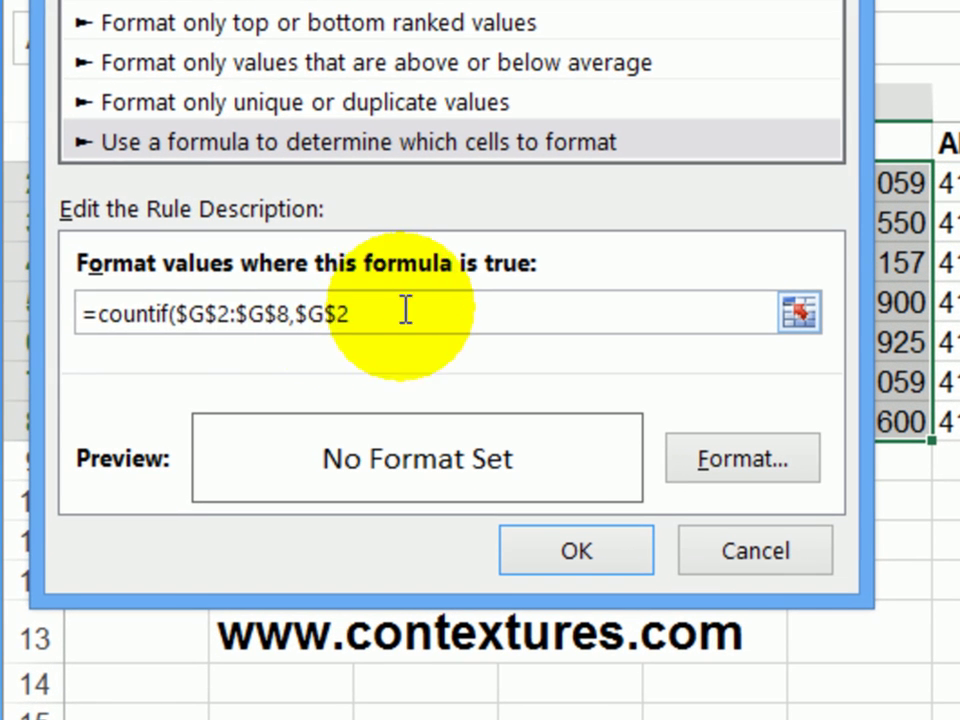
pyautogui.click(341, 311)
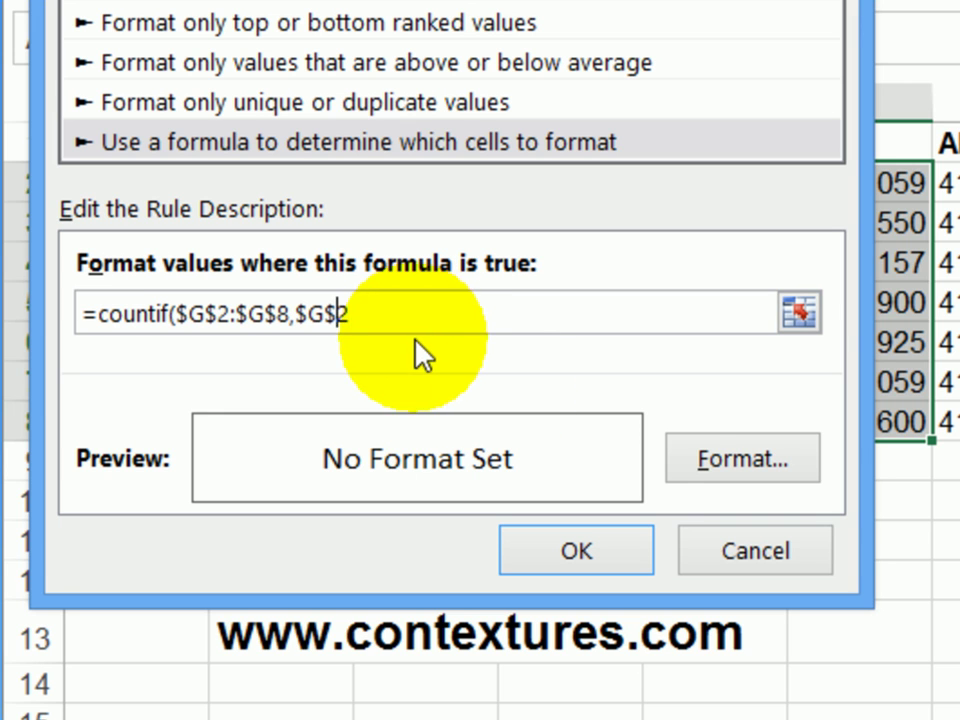
pyautogui.press('BackSpace')
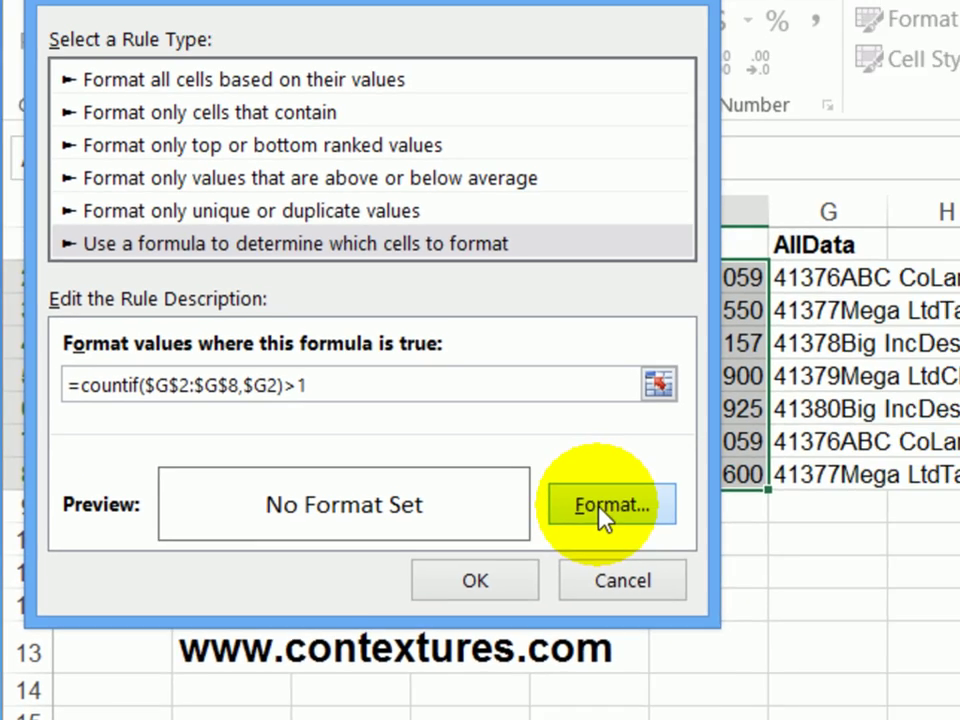
# - Give the rule a light peach fill and apply it, highlighting rows 2 and 7
pyautogui.click(735, 474)
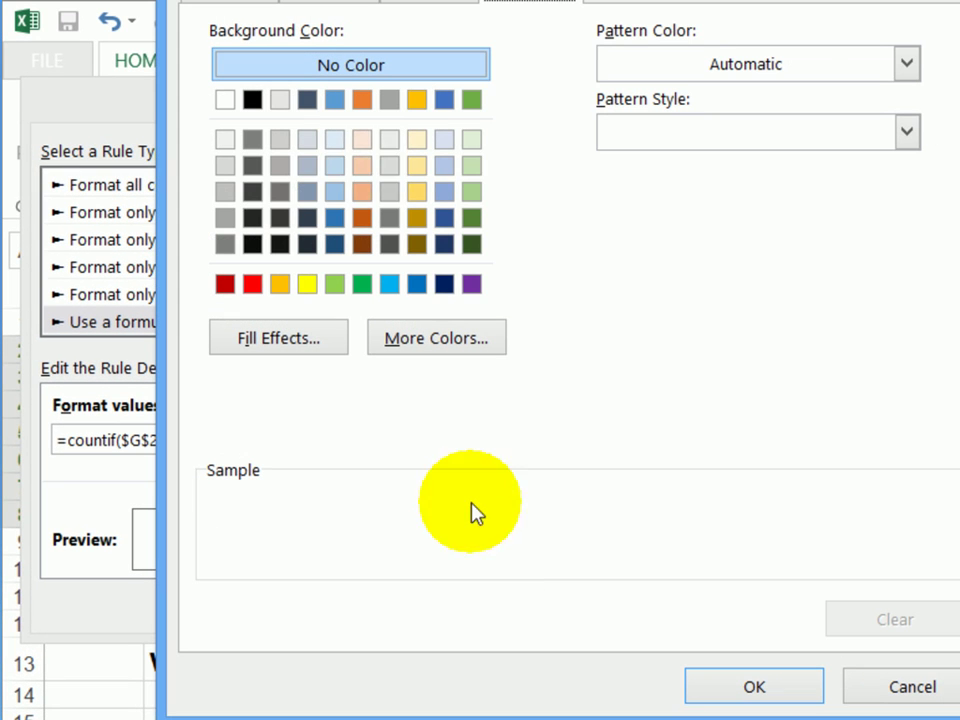
pyautogui.click(361, 165)
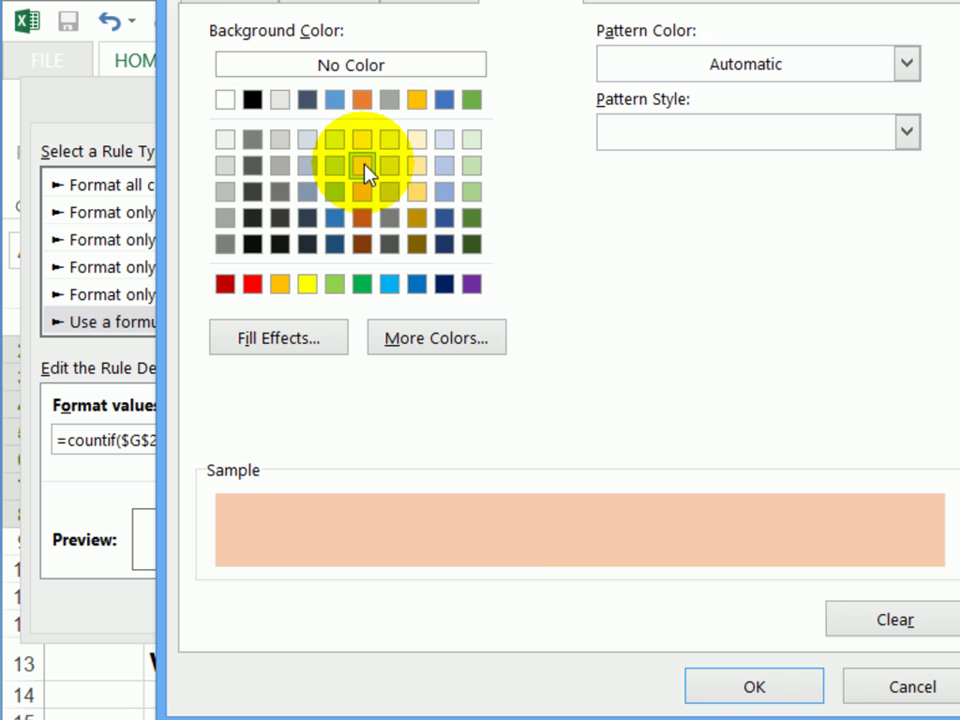
pyautogui.click(766, 688)
pyautogui.click(395, 600)
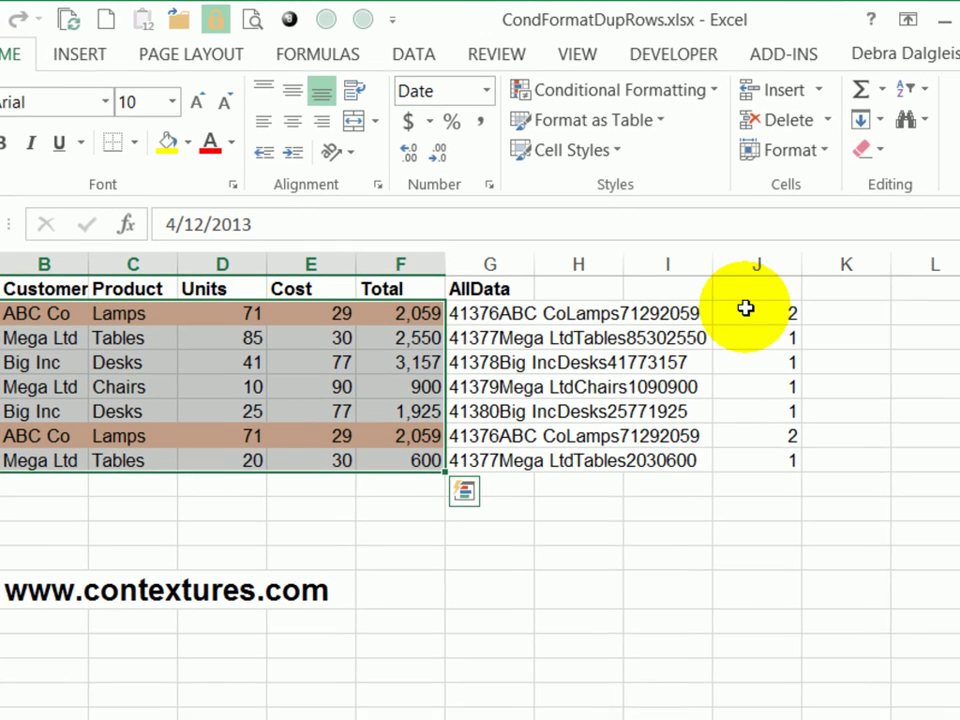
pyautogui.click(390, 311)
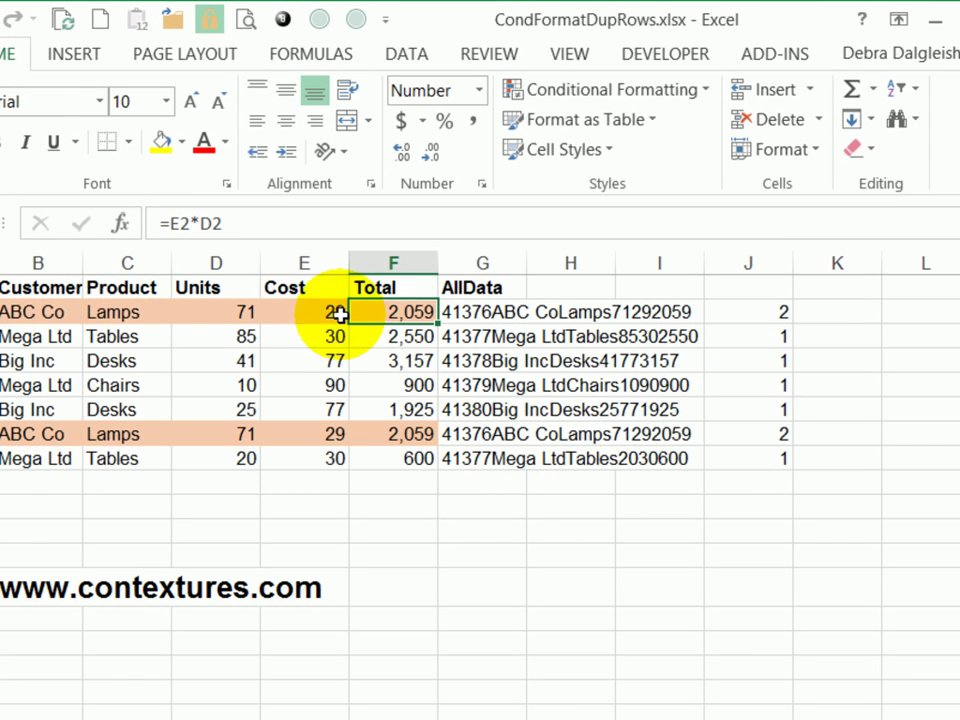
# - Delete the test count column J
pyautogui.click(770, 252)
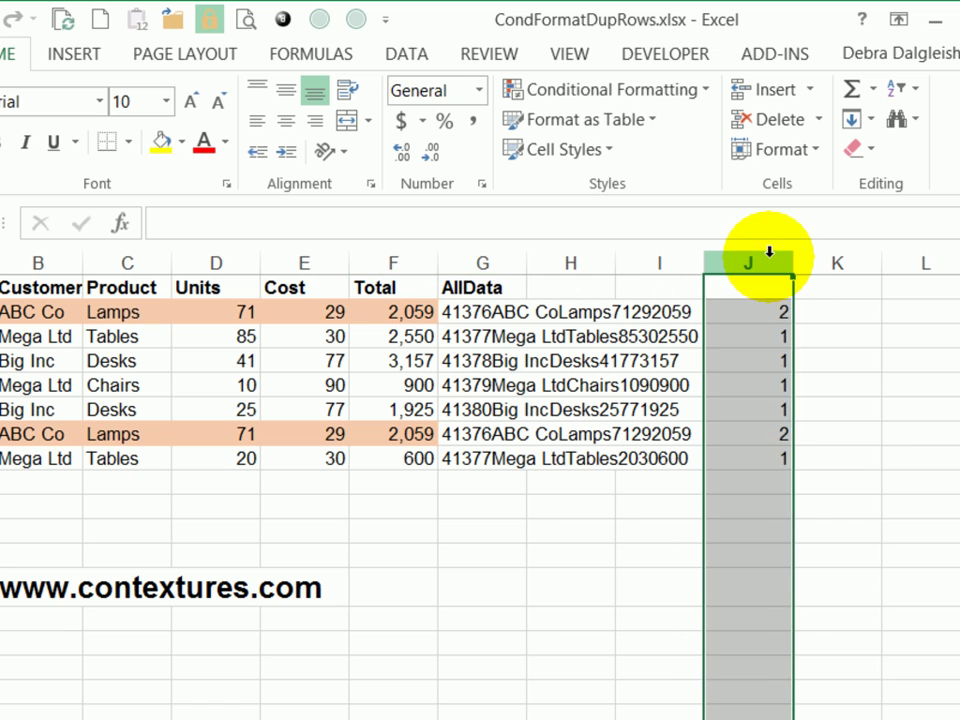
pyautogui.rightClick(772, 256)
pyautogui.click(826, 484)
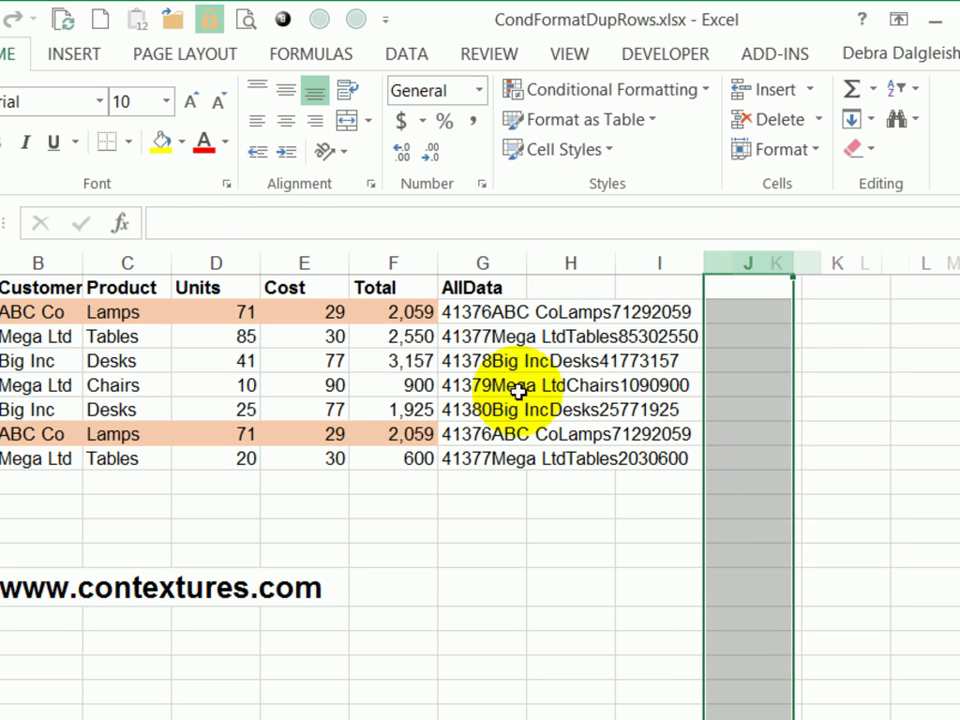
# - Hide the AllData helper column G
pyautogui.click(485, 263)
pyautogui.rightClick(486, 262)
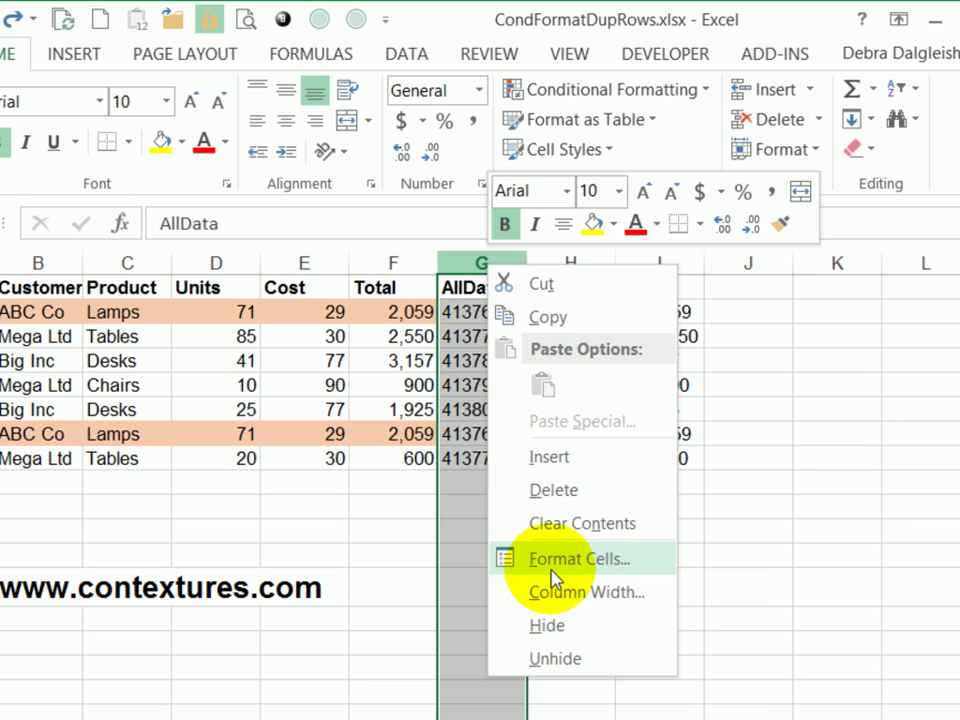
pyautogui.click(549, 628)
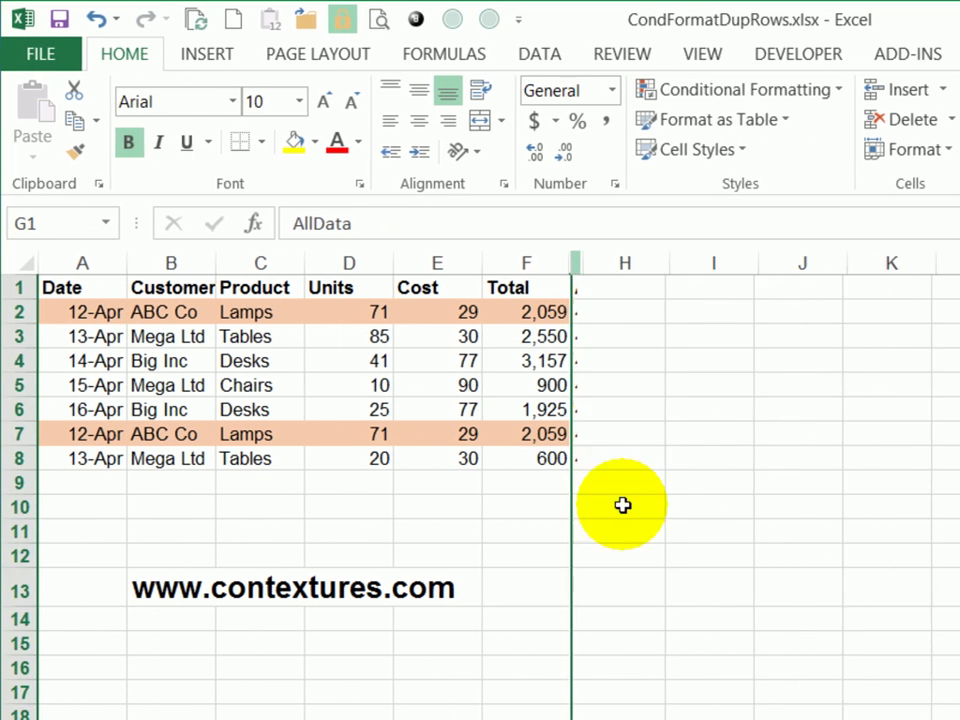
pyautogui.click(392, 311)
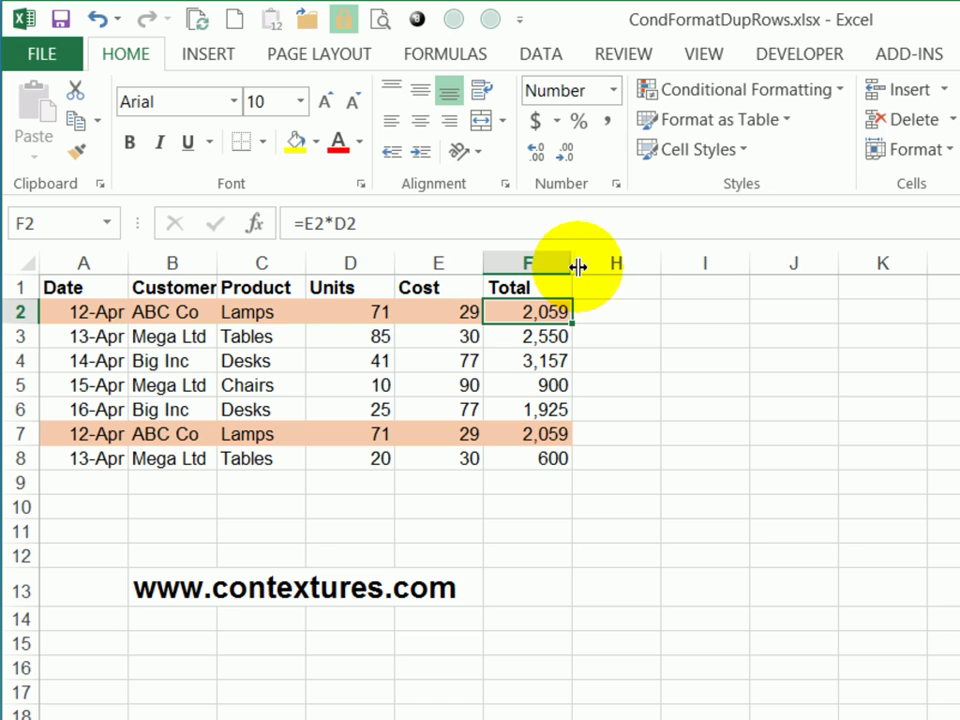
pyautogui.click(594, 263)
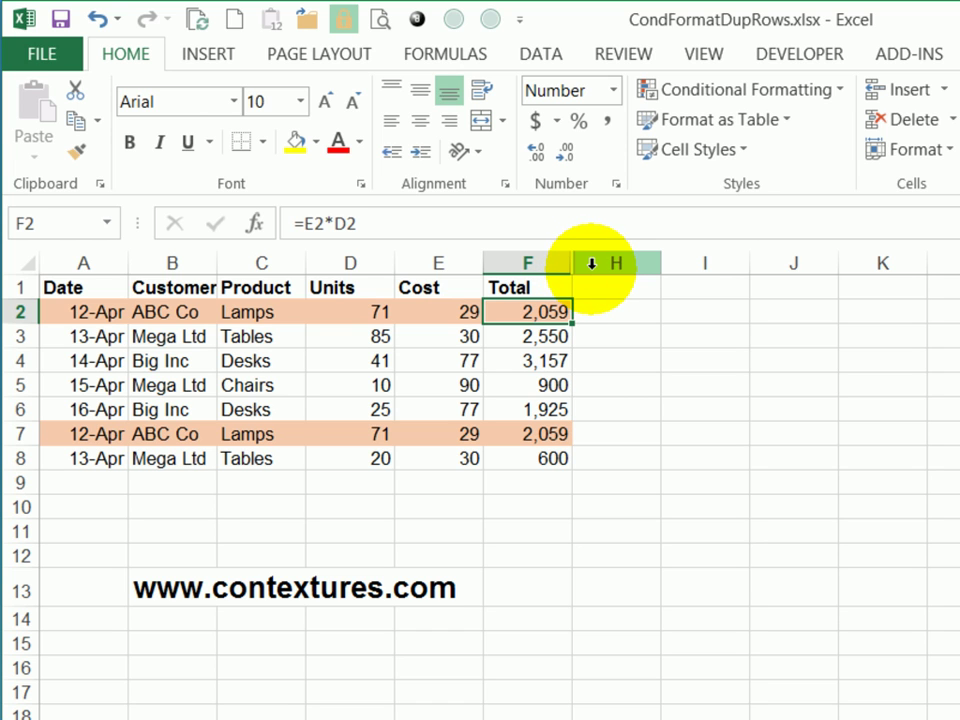